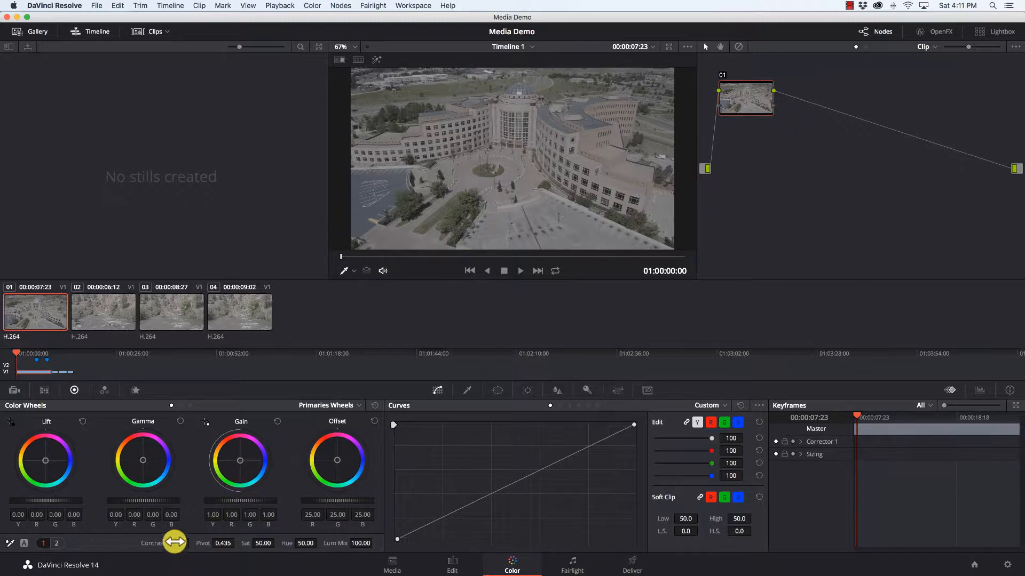
# Step: Raise the building clip's contrast to 1.132 and its Color Boost to 57.50
pyautogui.moveTo(171, 543); pyautogui.dragTo(208, 543)
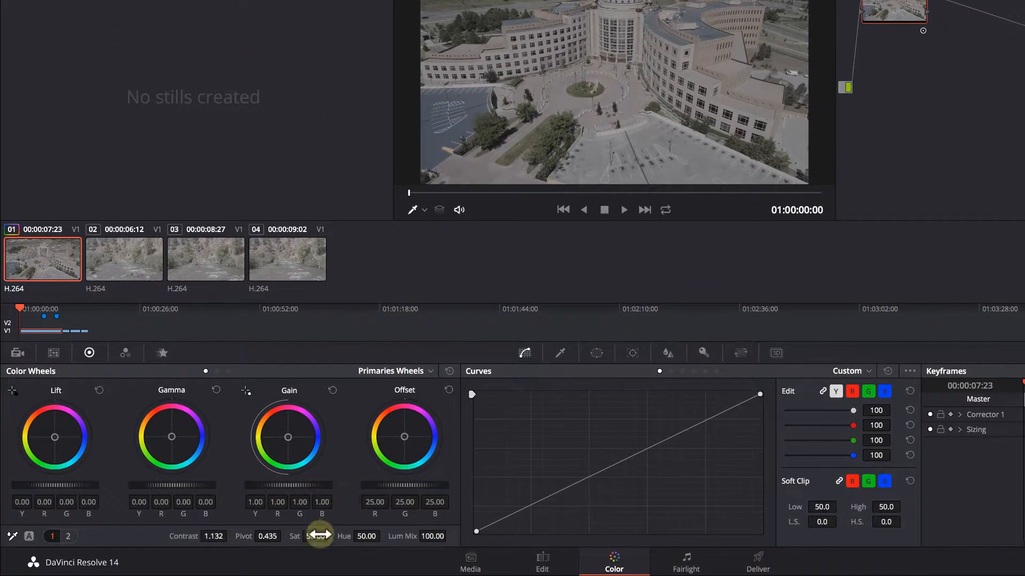
pyautogui.click(68, 536)
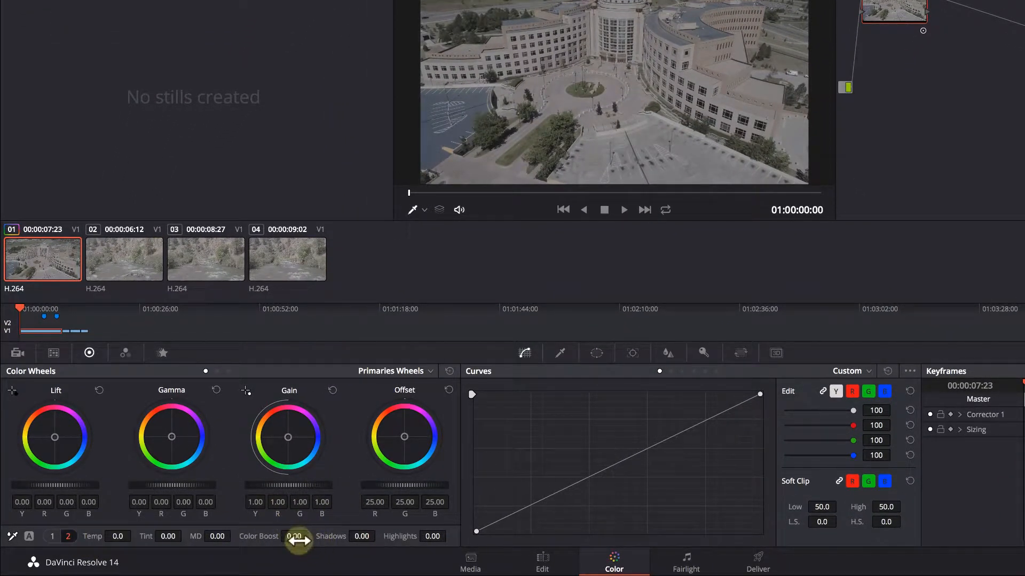
pyautogui.moveTo(298, 541); pyautogui.dragTo(364, 536)
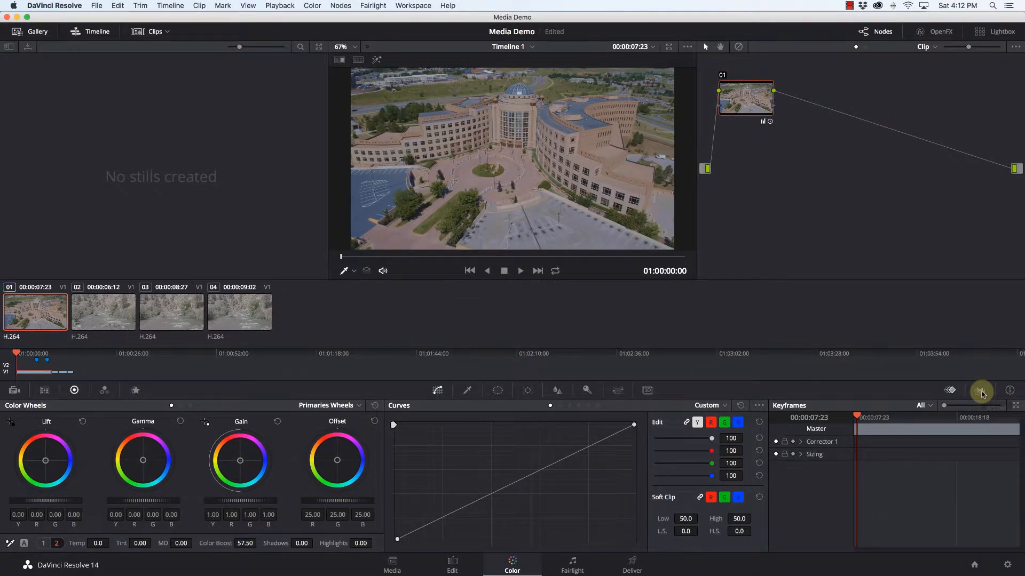
# Step: Open the video scopes in a floating window over the interface and show only a single Parade scope
pyautogui.click(980, 391)
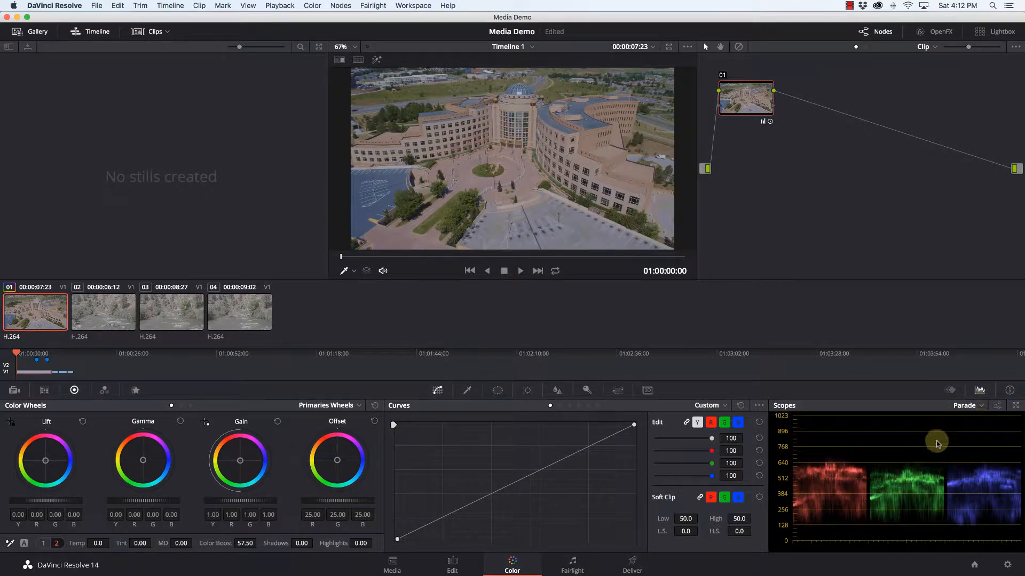
pyautogui.click(1016, 406)
pyautogui.moveTo(152, 22); pyautogui.dragTo(555, 169)
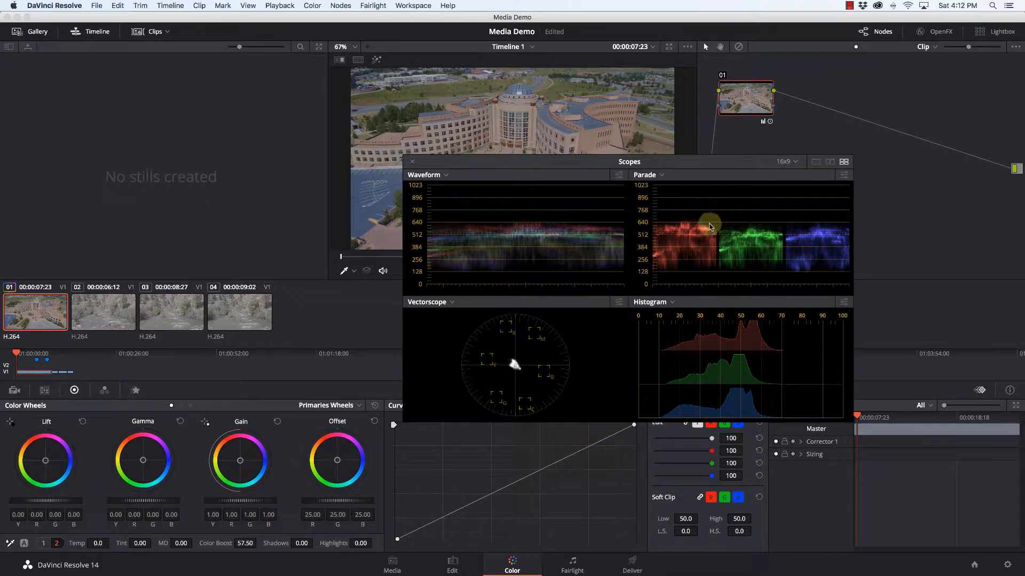
pyautogui.click(816, 161)
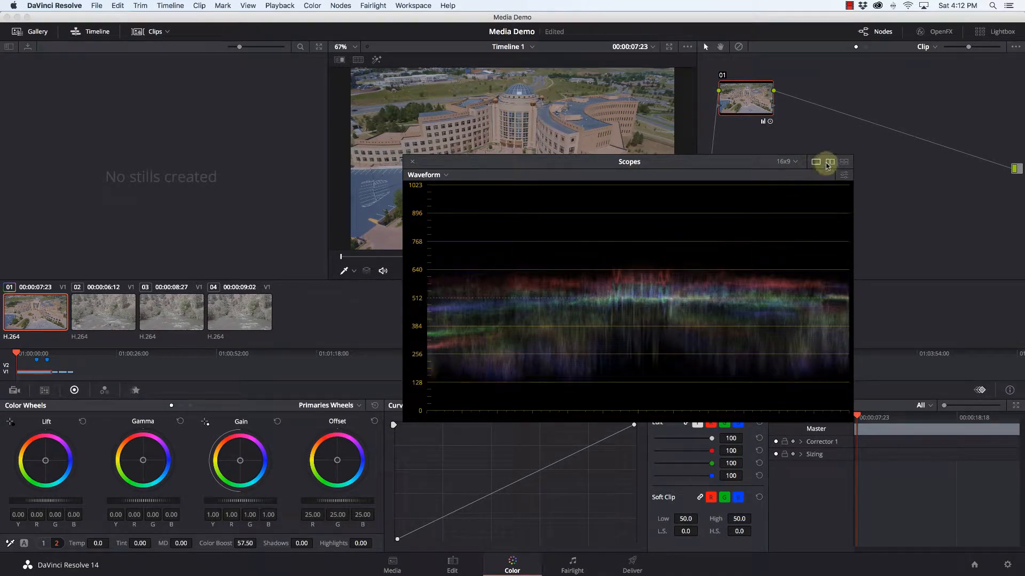
pyautogui.click(424, 175)
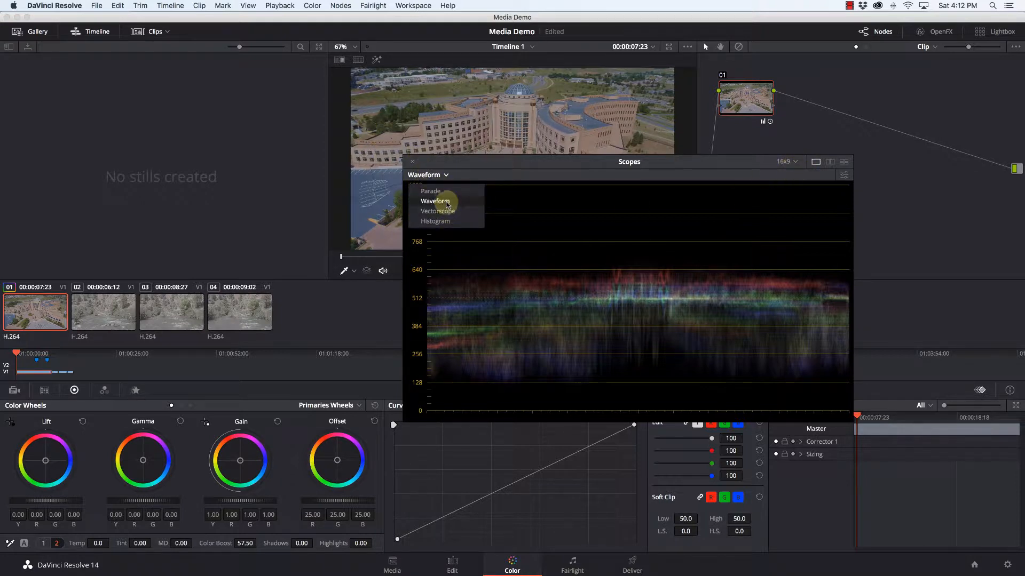
pyautogui.click(439, 191)
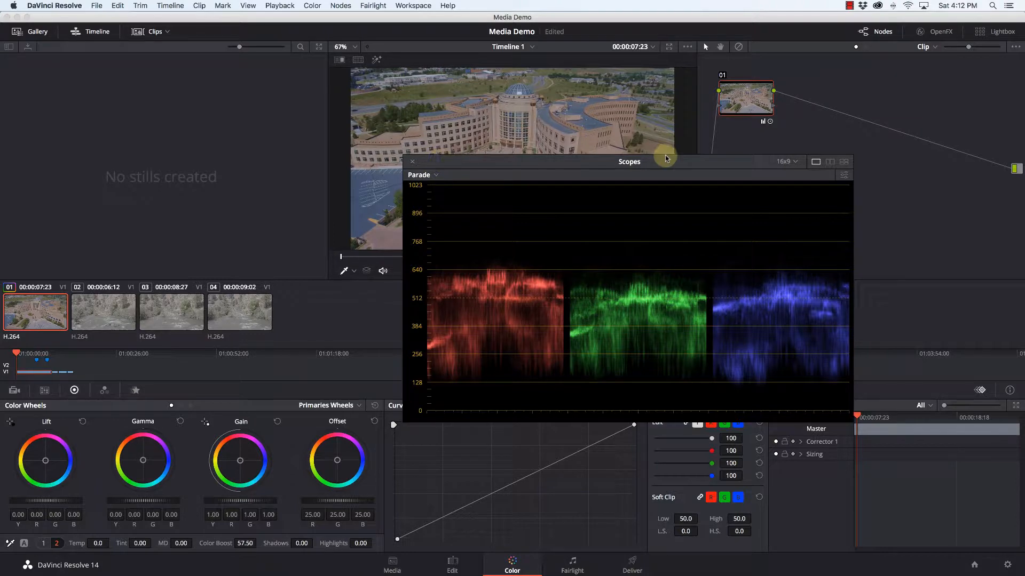
# Step: Move the floating scopes window aside, close it, and display the docked scopes instead of the keyframes
pyautogui.moveTo(585, 164); pyautogui.dragTo(747, 300)
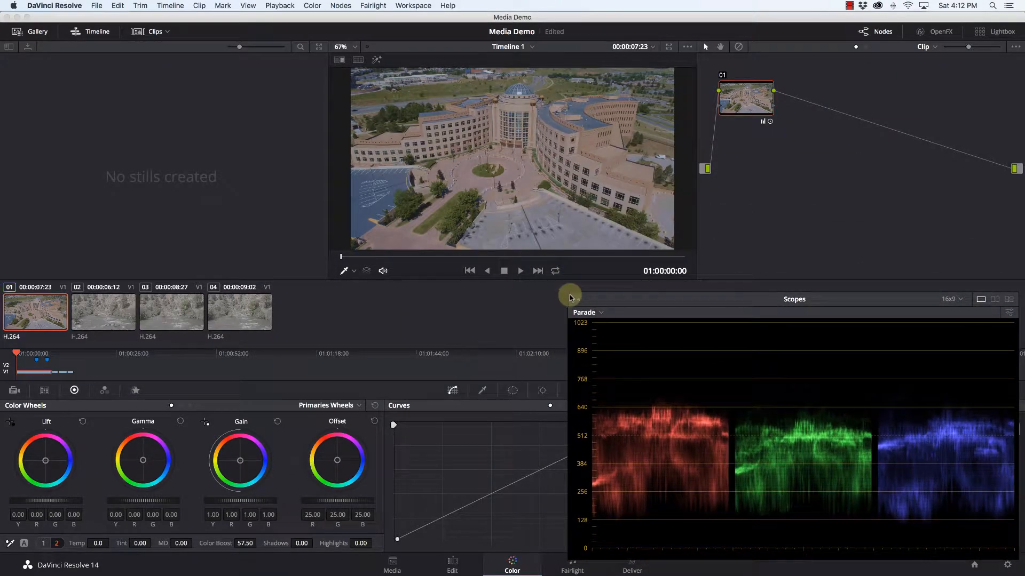
pyautogui.moveTo(570, 293); pyautogui.dragTo(541, 282)
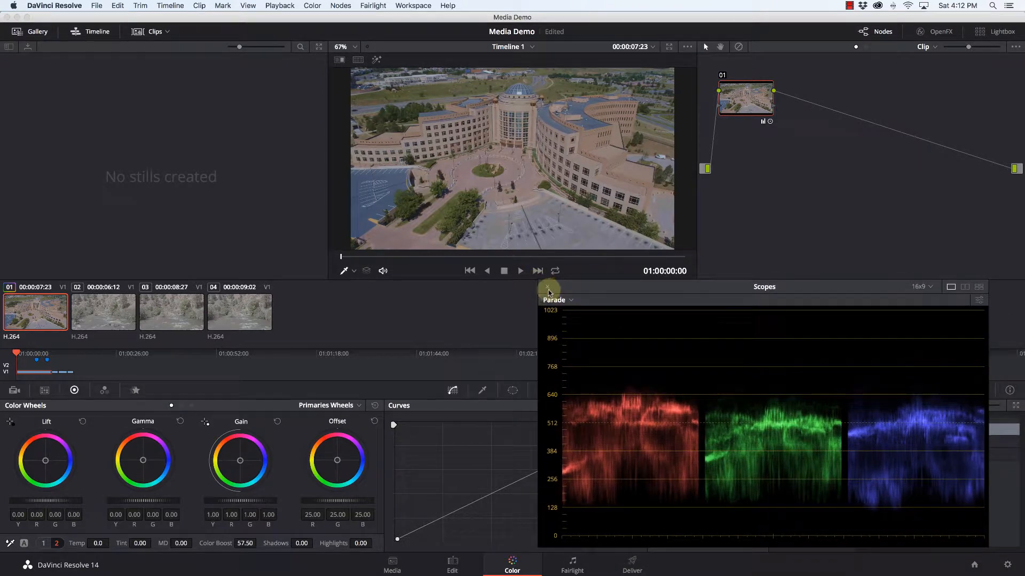
pyautogui.click(546, 287)
pyautogui.click(989, 395)
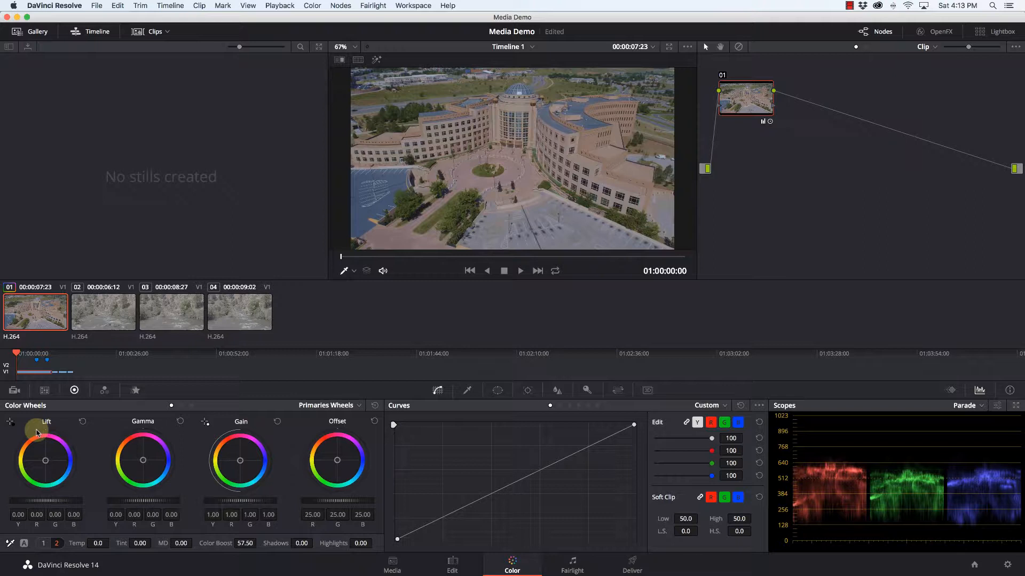
# Step: Set the master Gain to 1.40 and the master Lift to -0.05, and check the graded clip full screen
pyautogui.moveTo(263, 501); pyautogui.dragTo(389, 423)
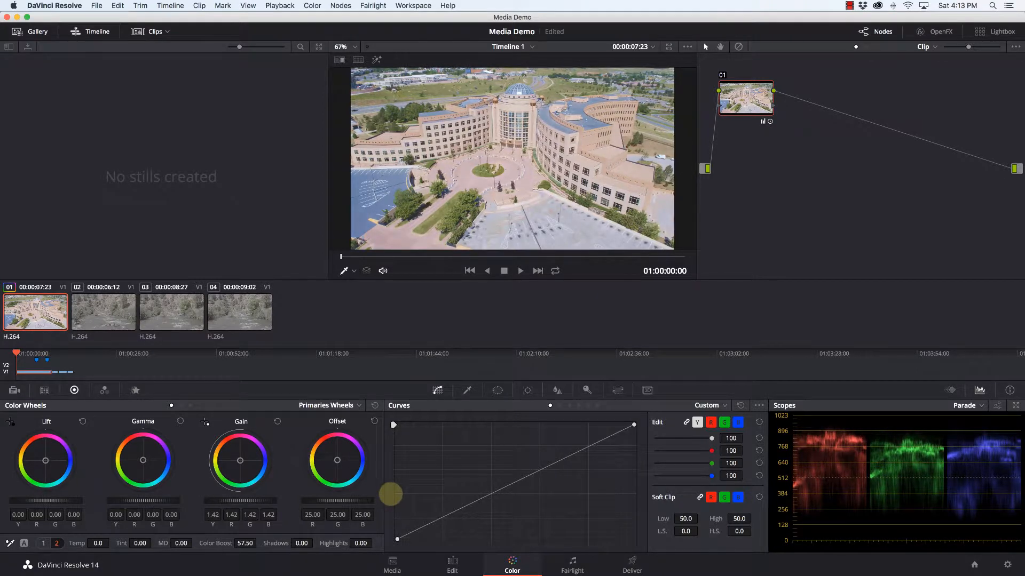
pyautogui.moveTo(390, 494); pyautogui.dragTo(273, 503)
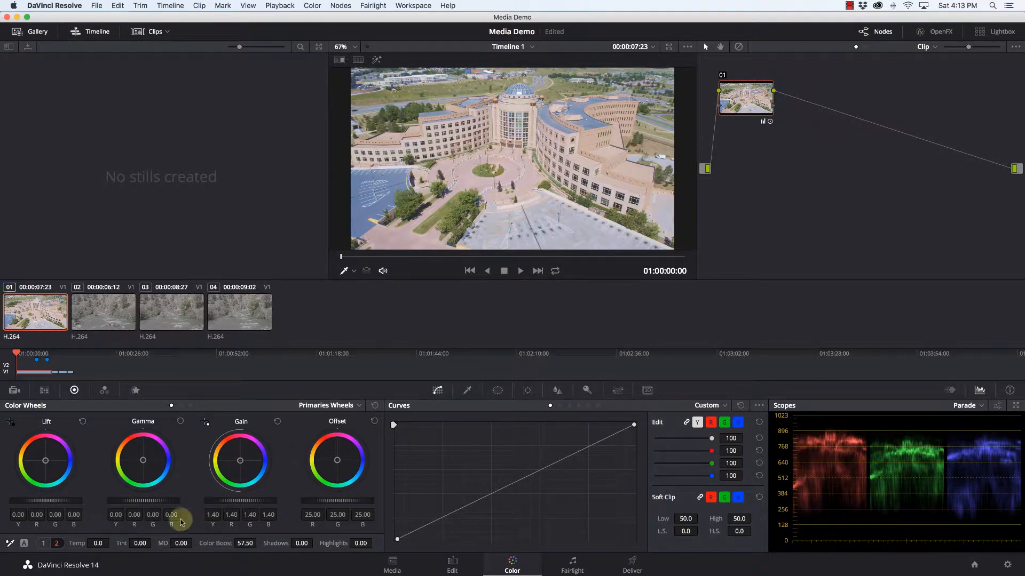
pyautogui.moveTo(64, 505)
pyautogui.mouseDown()
pyautogui.moveTo(4, 500)
pyautogui.moveTo(55, 502)
pyautogui.mouseUp()
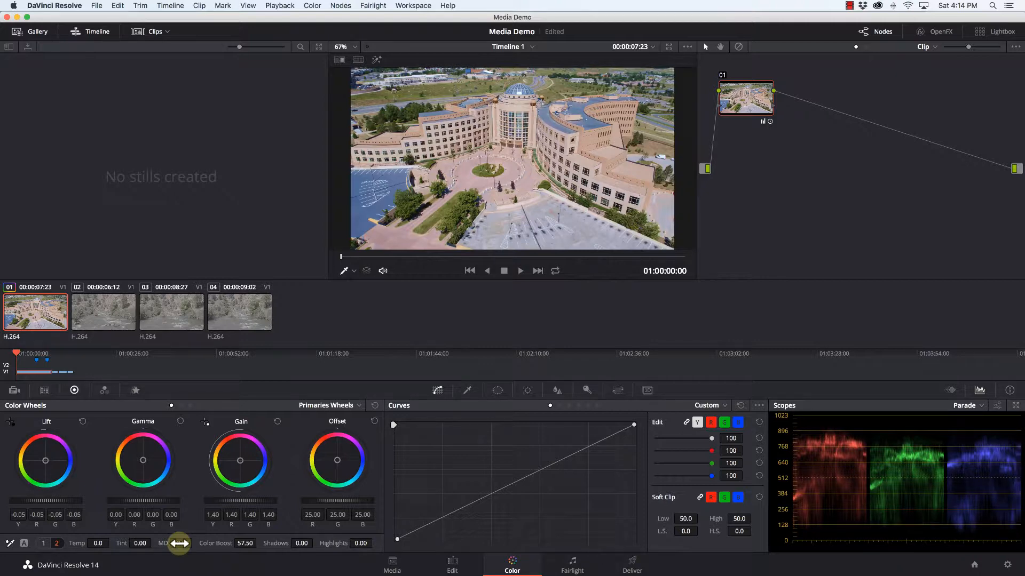
pyautogui.press('super+f')
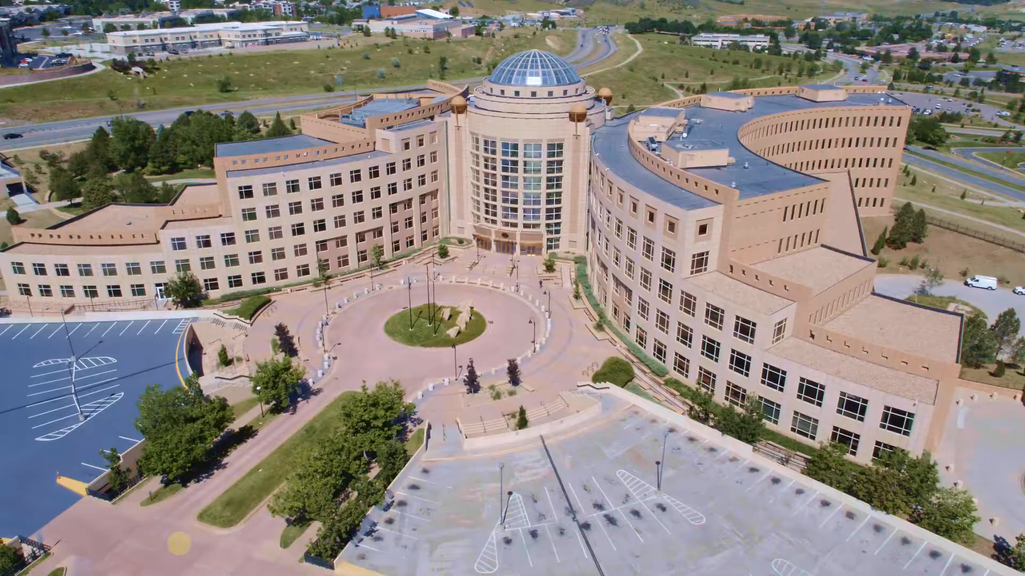
pyautogui.press('super+f')
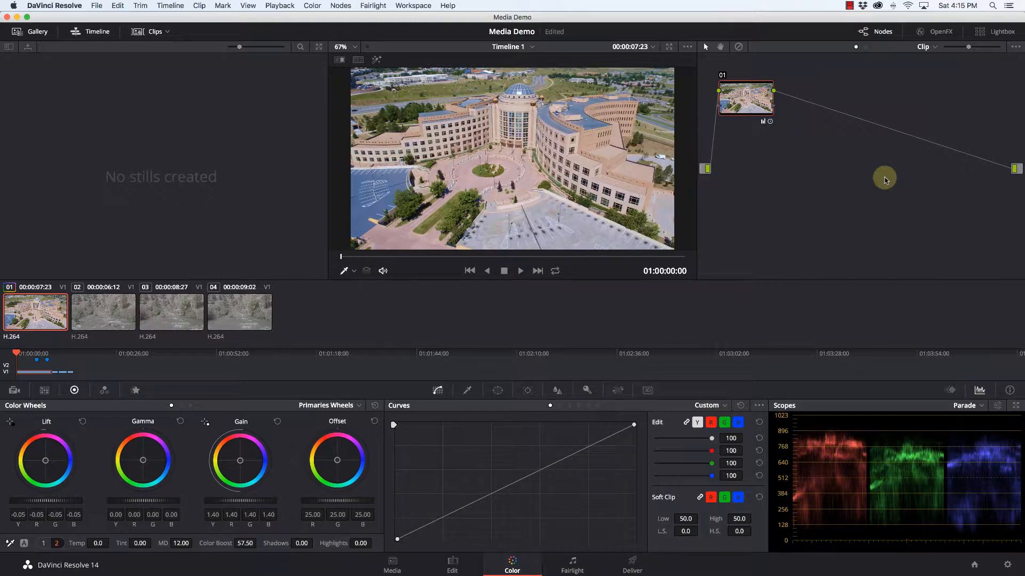
# Step: View the Camera Raw settings, and set the Color Match chart to X-Rite ColorChecker Passport Video
pyautogui.click(16, 390)
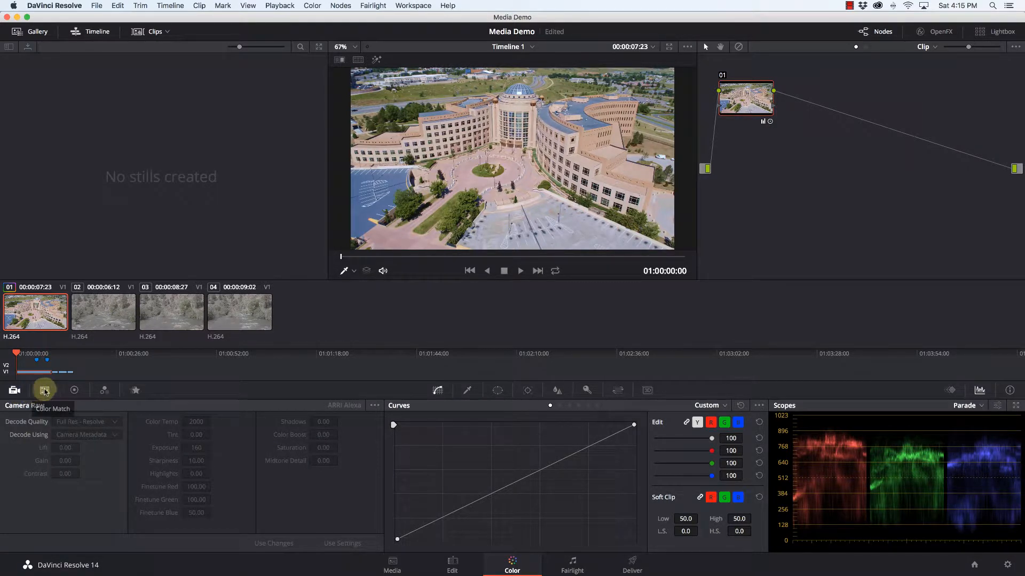
pyautogui.click(46, 391)
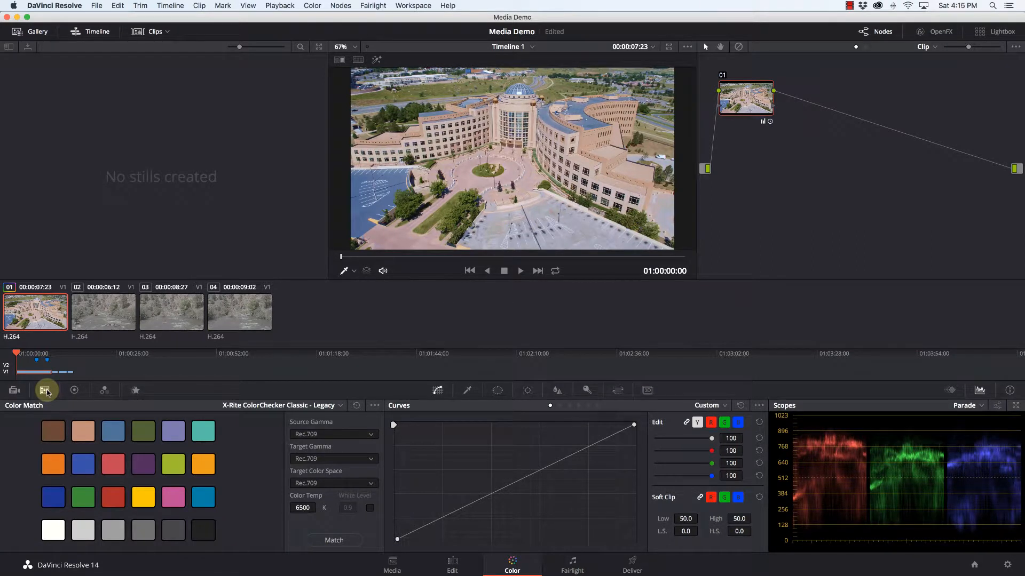
pyautogui.click(293, 407)
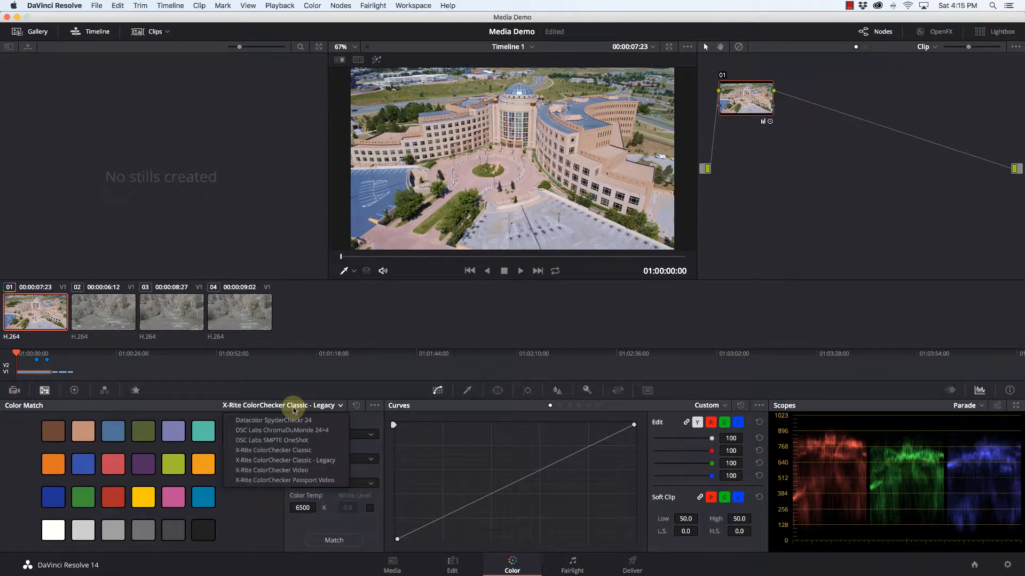
pyautogui.click(291, 481)
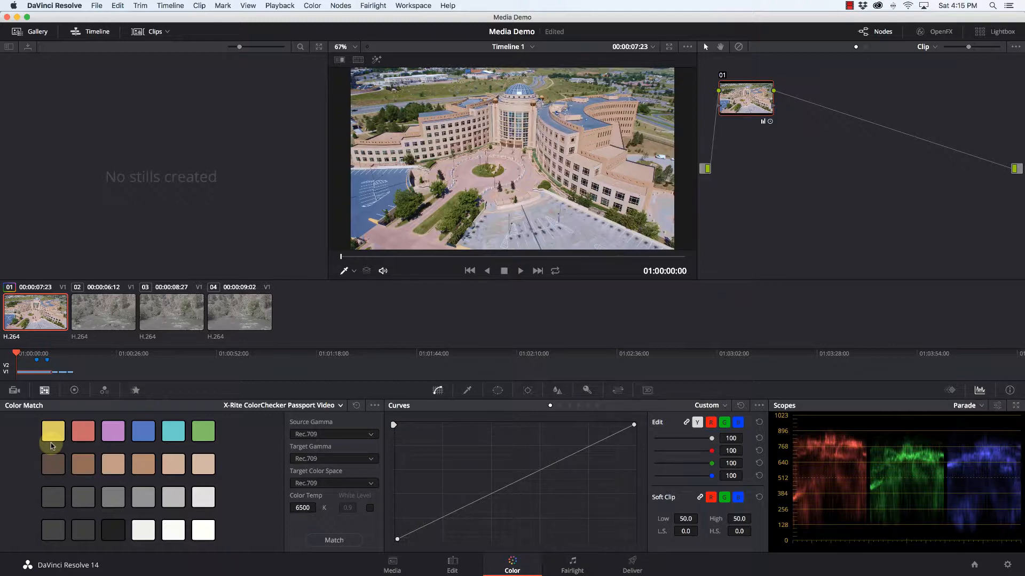
# Step: Examine the Color Wheels in Primaries Bars and Log modes, and return to Primaries Wheels
pyautogui.click(74, 390)
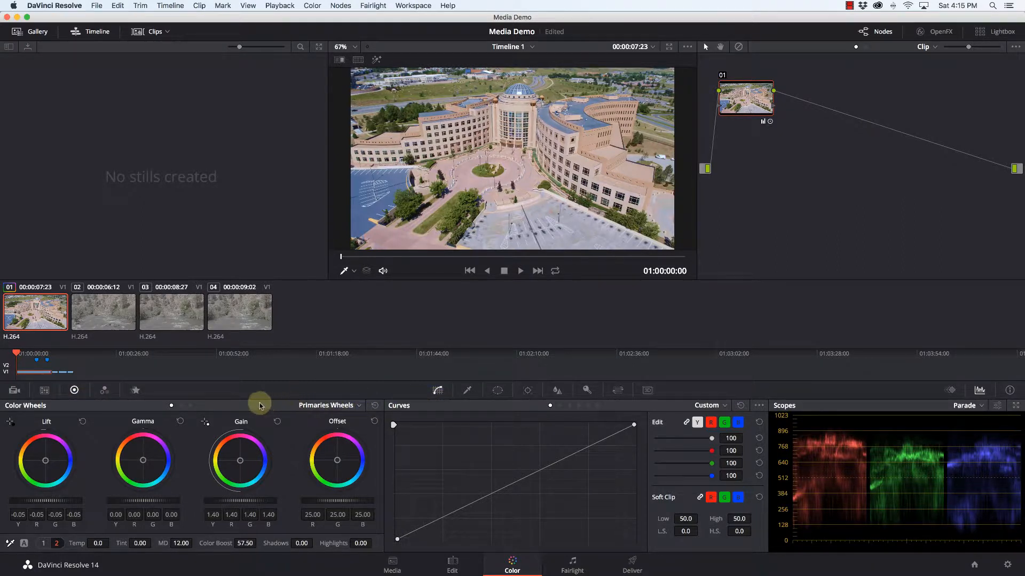
pyautogui.click(359, 406)
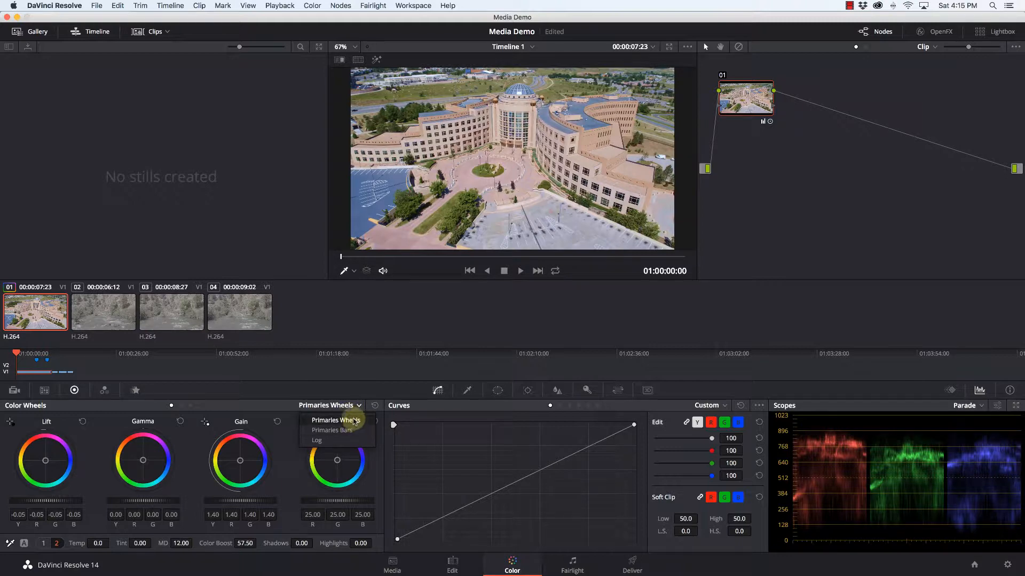
pyautogui.click(352, 431)
pyautogui.click(356, 406)
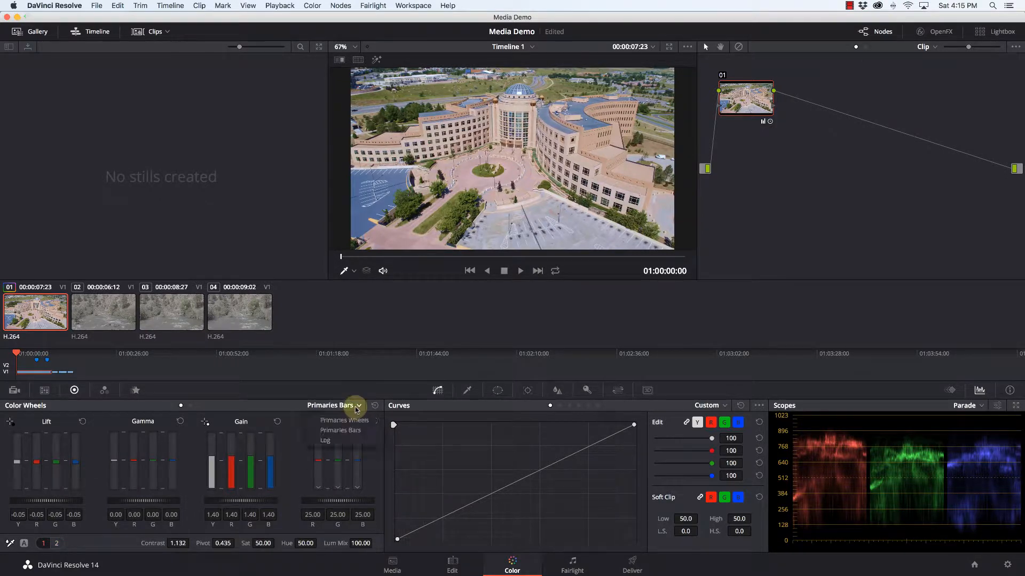
pyautogui.click(350, 440)
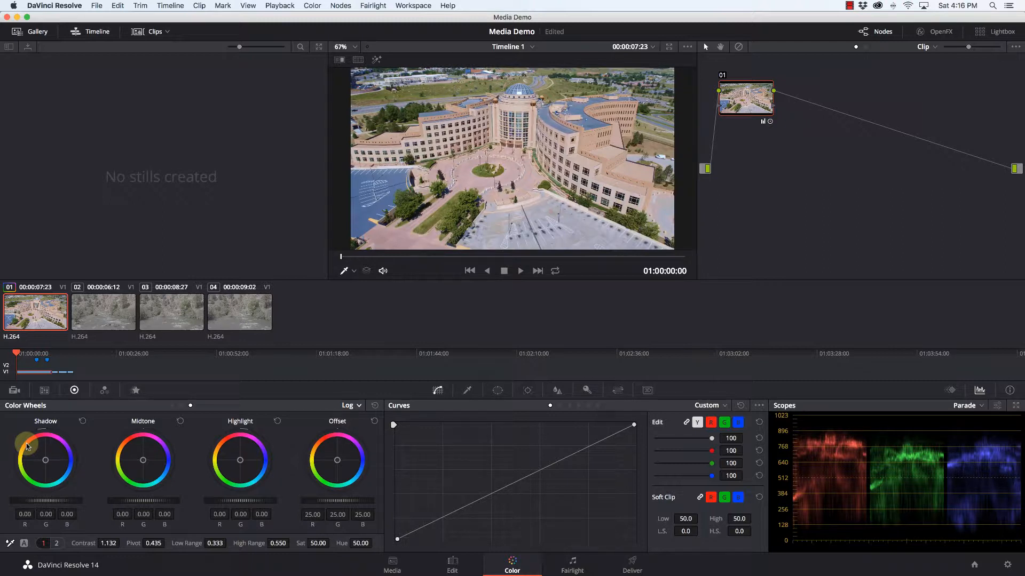
pyautogui.click(350, 407)
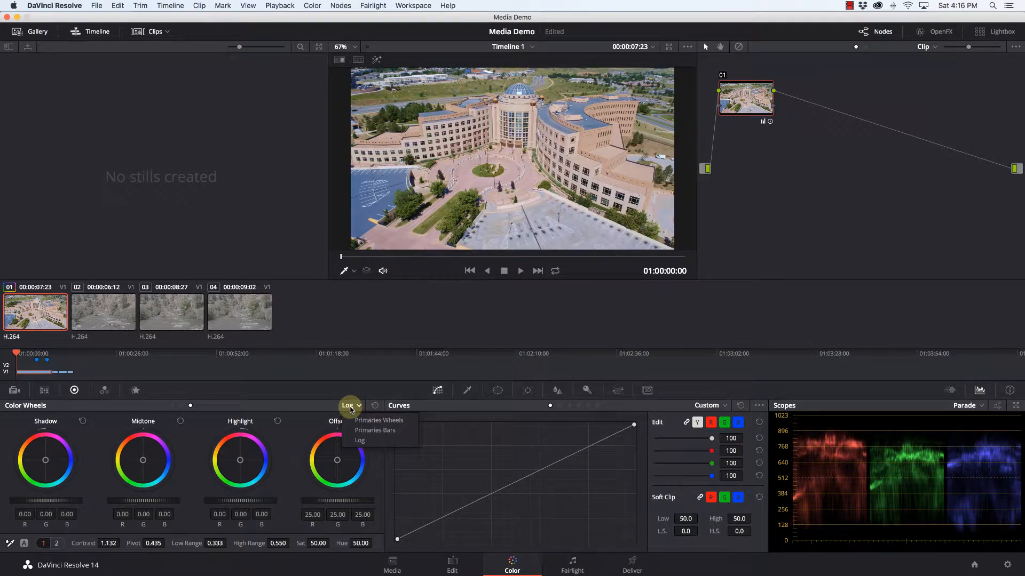
pyautogui.click(372, 421)
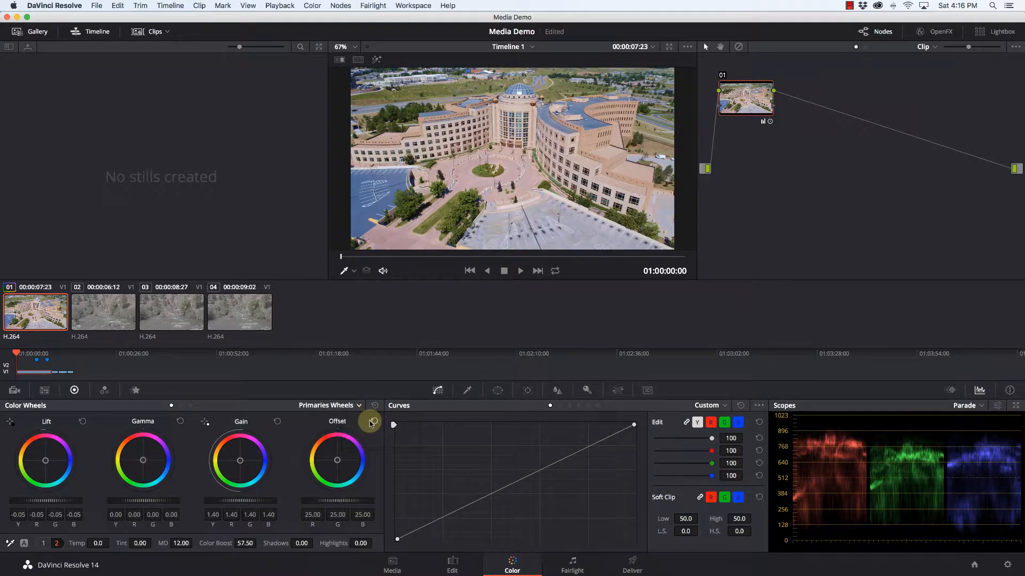
# Step: Try a monochrome conversion in the RGB Mixer with blue output at 0.46 and green output at 0.28
pyautogui.click(105, 391)
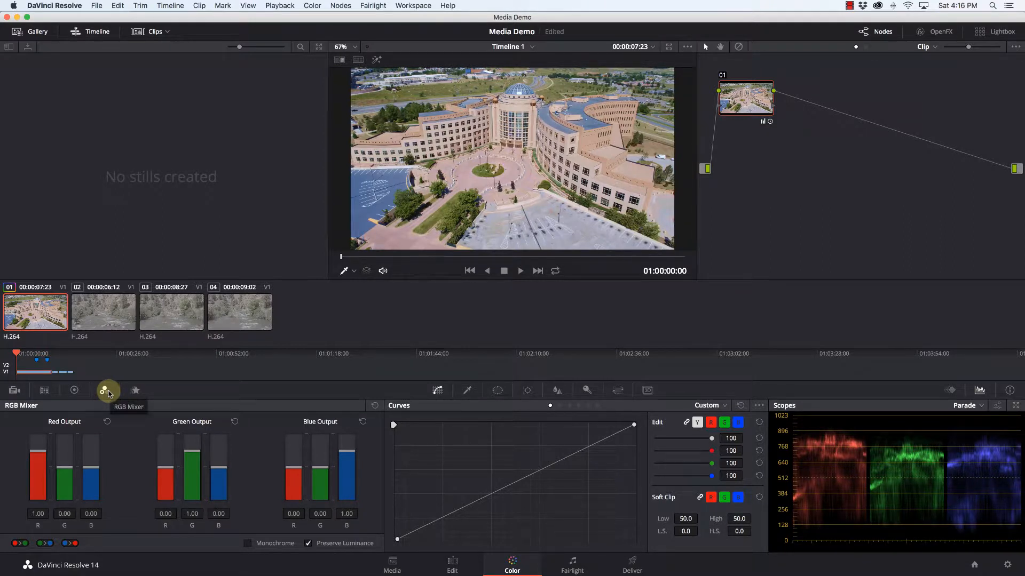
pyautogui.click(275, 544)
pyautogui.moveTo(346, 470)
pyautogui.mouseDown()
pyautogui.moveTo(348, 481)
pyautogui.moveTo(350, 447)
pyautogui.moveTo(349, 457)
pyautogui.mouseUp()
pyautogui.moveTo(348, 468); pyautogui.dragTo(350, 461)
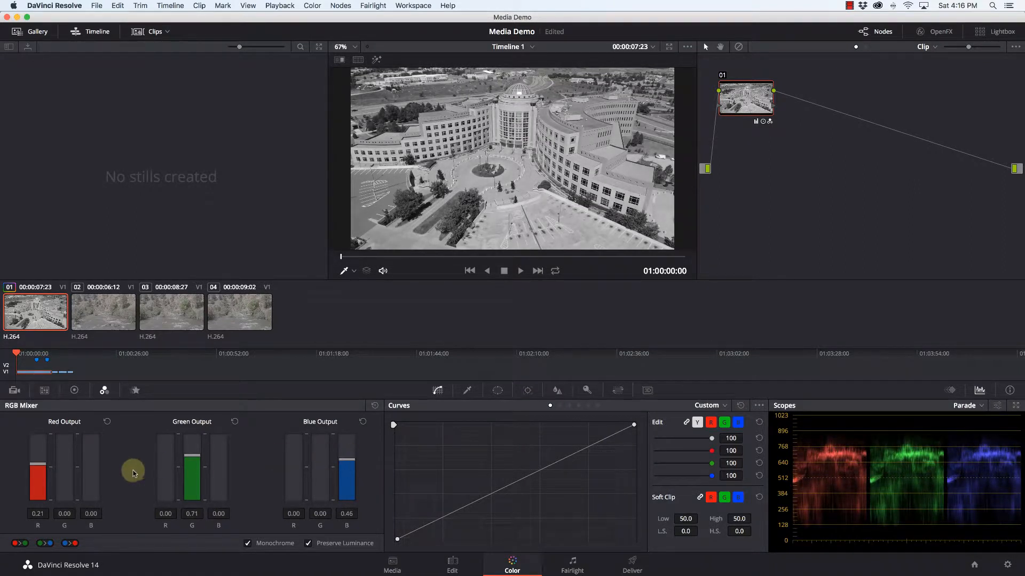
pyautogui.moveTo(188, 452)
pyautogui.mouseDown()
pyautogui.moveTo(188, 473)
pyautogui.moveTo(195, 447)
pyautogui.moveTo(192, 475)
pyautogui.moveTo(197, 463)
pyautogui.mouseUp()
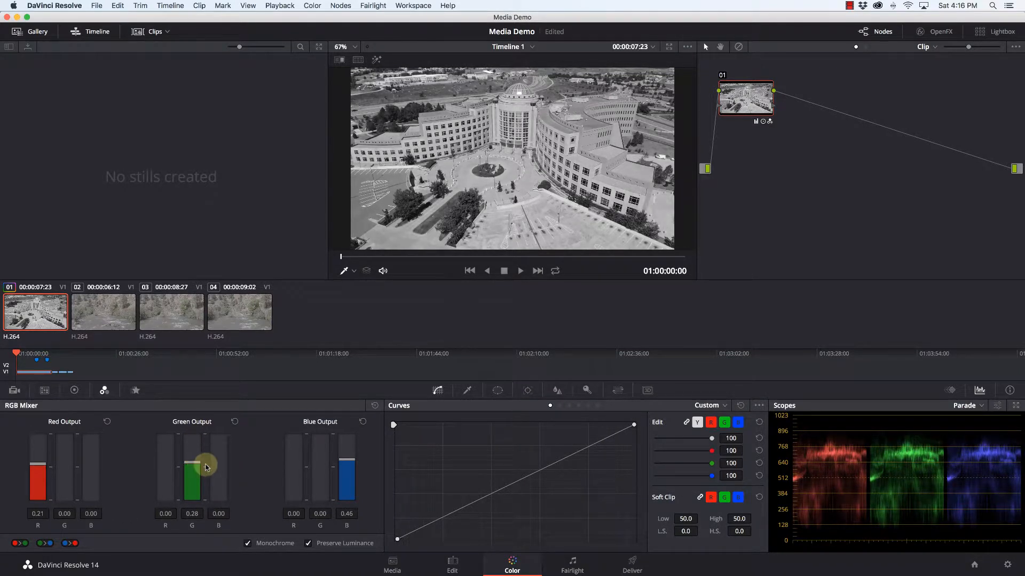
# Step: Undo the monochrome conversion and the channel changes made in the RGB Mixer
pyautogui.press('super+z')
pyautogui.press('super+z')
pyautogui.press('super+z')
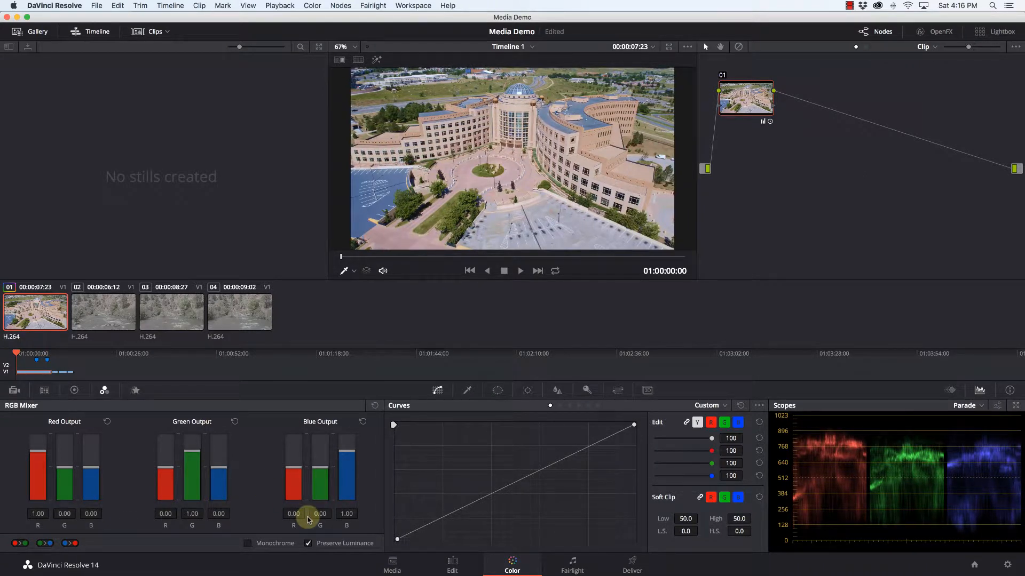
# Step: View the Motion Effects settings, and shape the custom curve into a gentle S with raised highlights and lowered shadows
pyautogui.click(136, 391)
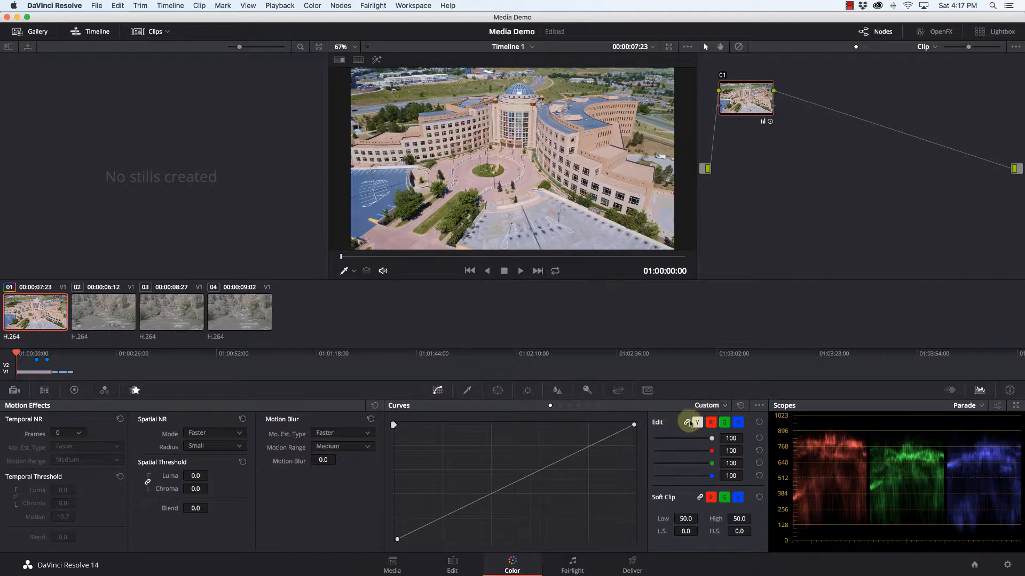
pyautogui.moveTo(584, 448); pyautogui.dragTo(583, 438)
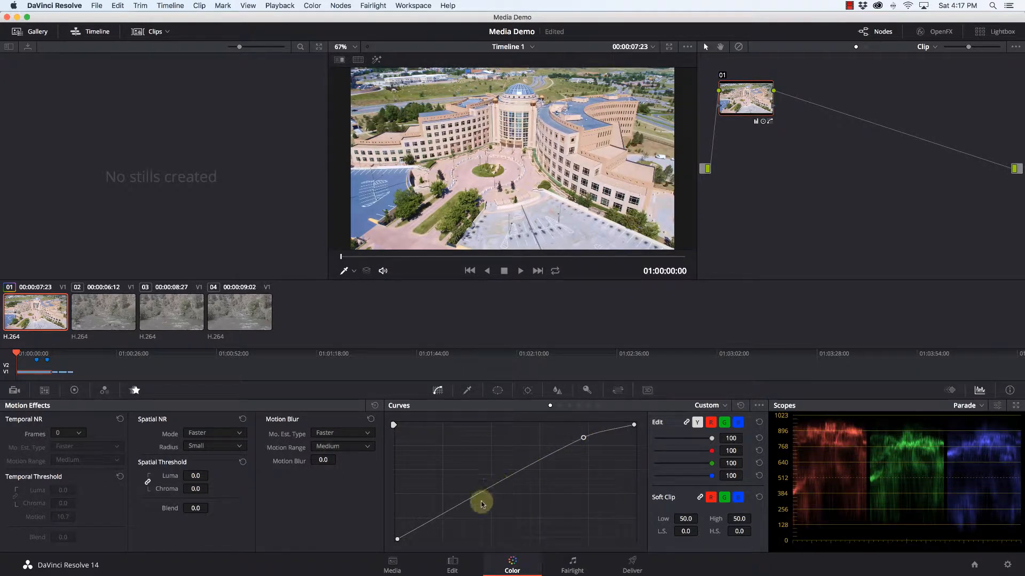
pyautogui.moveTo(455, 507); pyautogui.dragTo(461, 515)
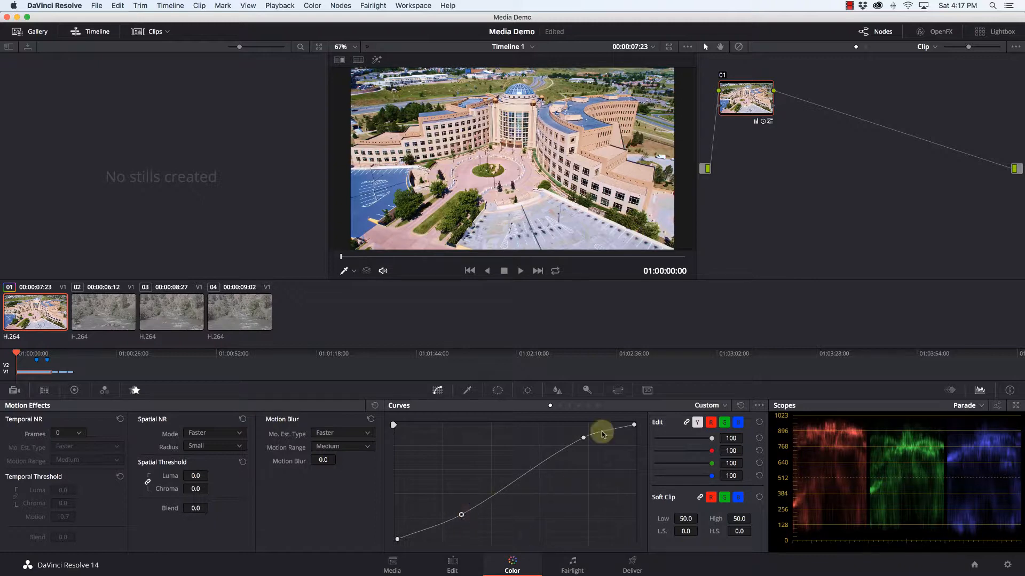
# Step: Isolate the red, green and blue custom curves one by one, and finish with only the luma (Y) curve selected
pyautogui.click(710, 423)
pyautogui.click(724, 423)
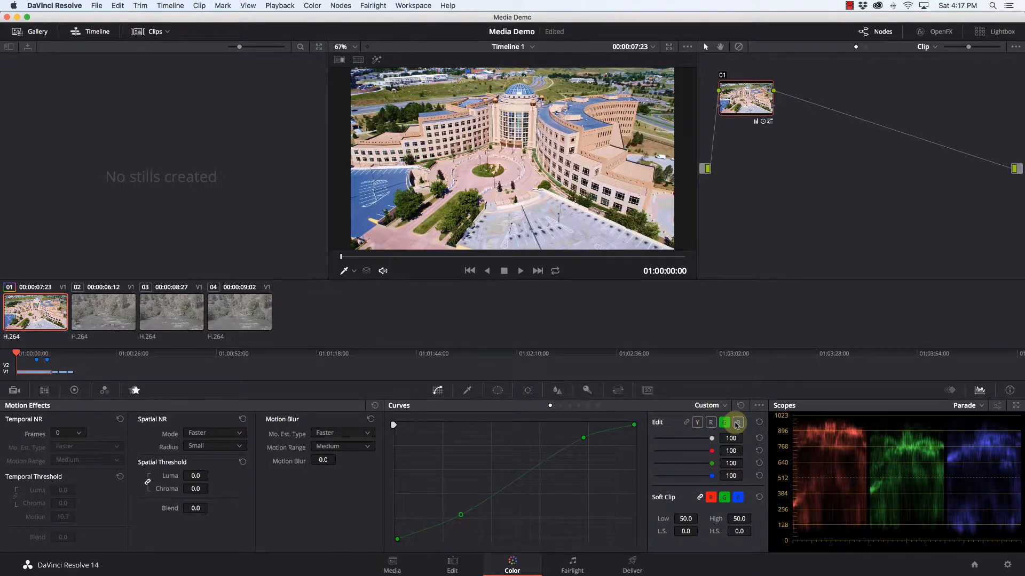
pyautogui.click(737, 423)
pyautogui.click(710, 423)
pyautogui.click(697, 422)
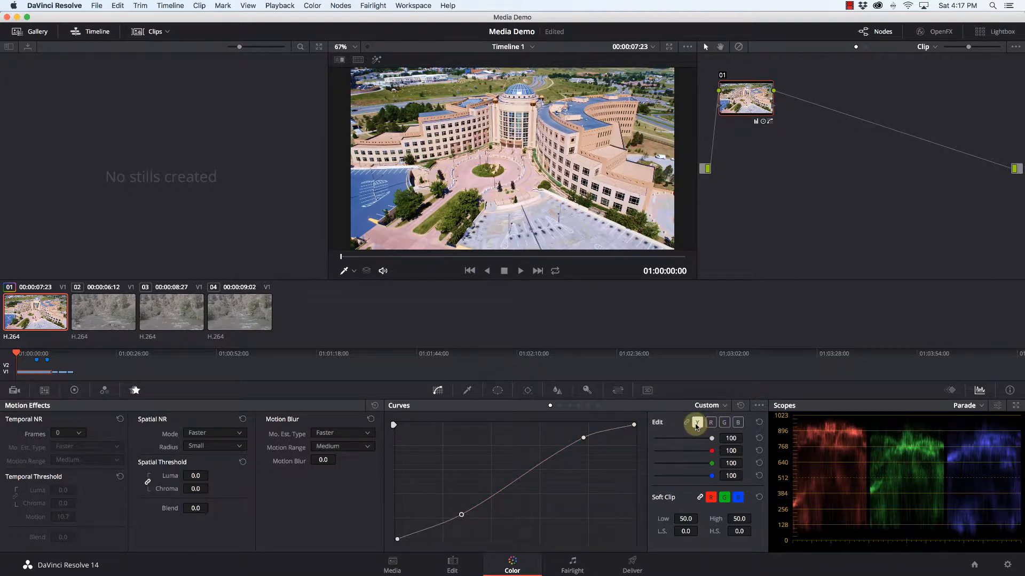
# Step: Use the Hue Vs Sat curve to sample the blue parking area and lower that hue's saturation to 0.37
pyautogui.click(724, 406)
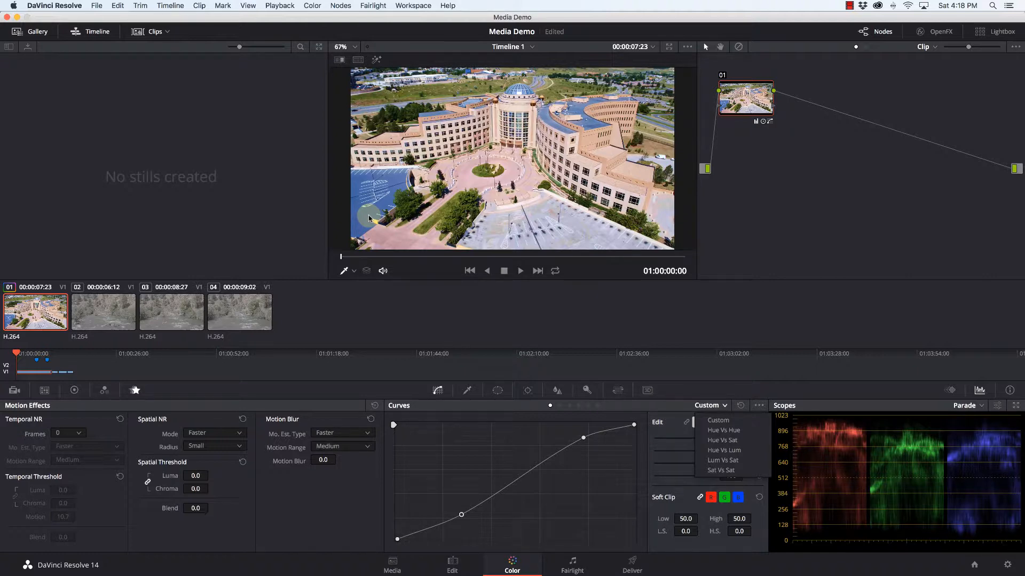
pyautogui.click(720, 442)
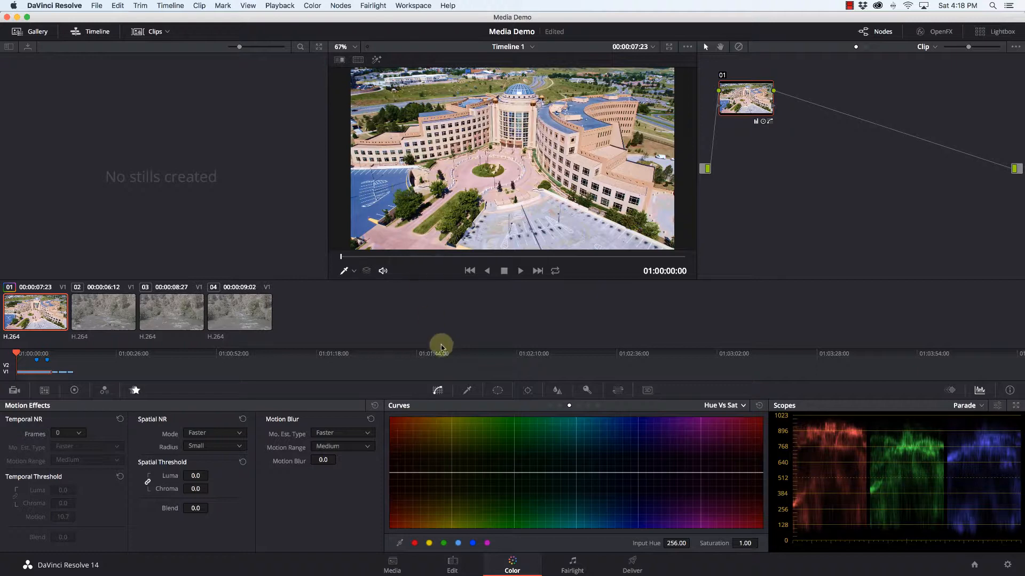
pyautogui.click(361, 213)
pyautogui.click(622, 473)
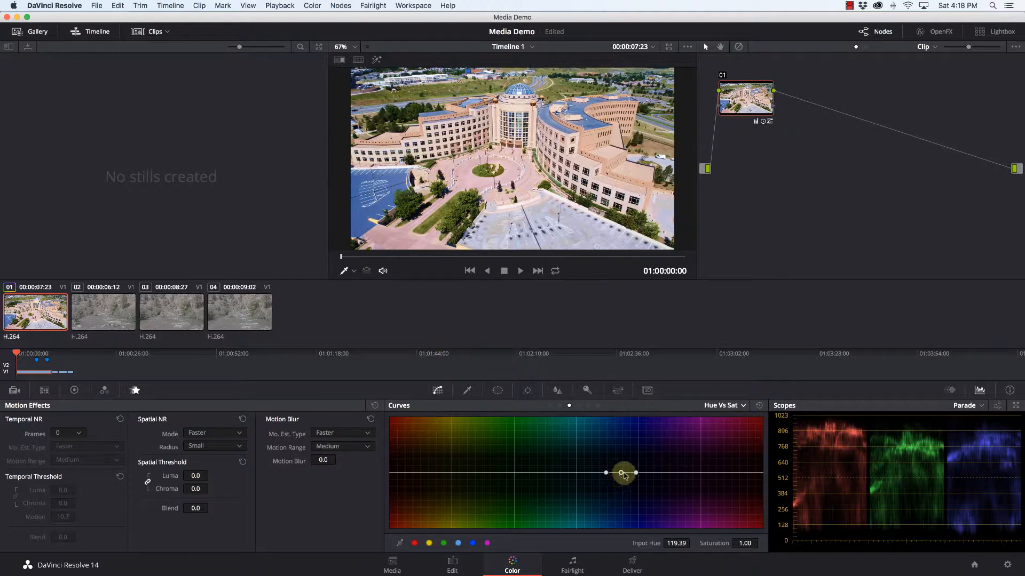
pyautogui.moveTo(623, 475); pyautogui.dragTo(623, 510)
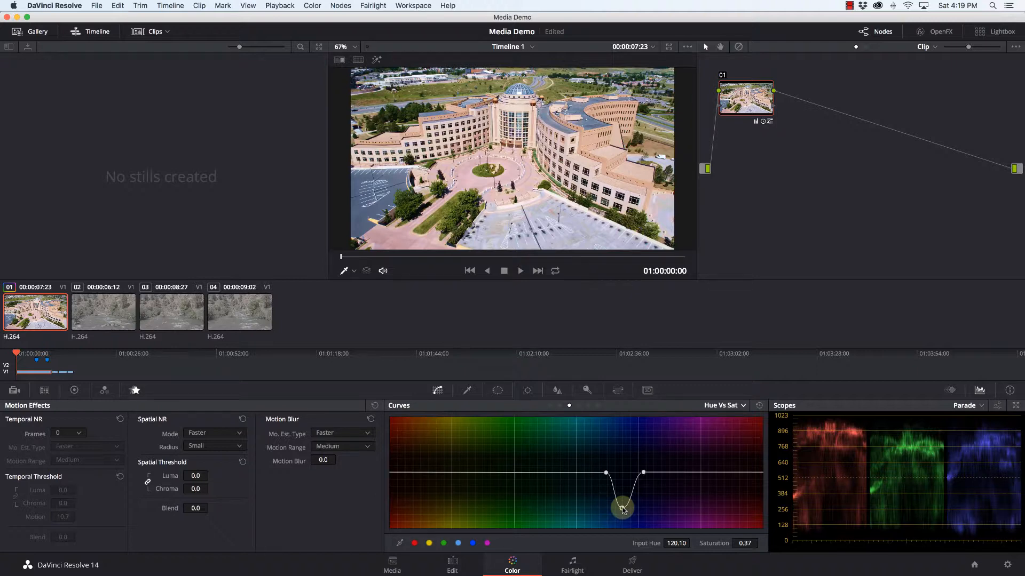
# Step: View the Qualifier, and try a circular window over the central plaza on the first node with Soft 1 at 6.13
pyautogui.click(470, 392)
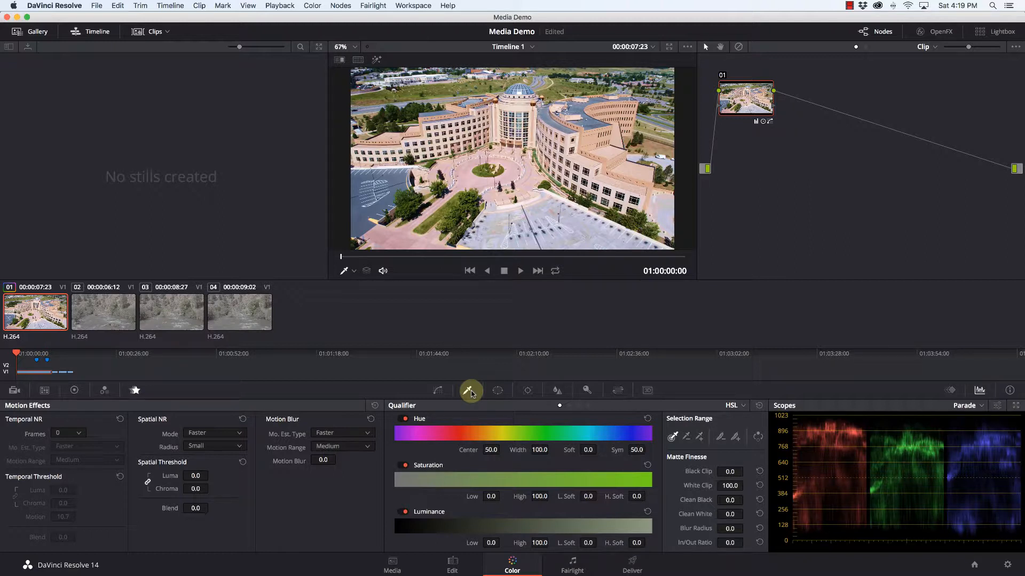
pyautogui.click(498, 391)
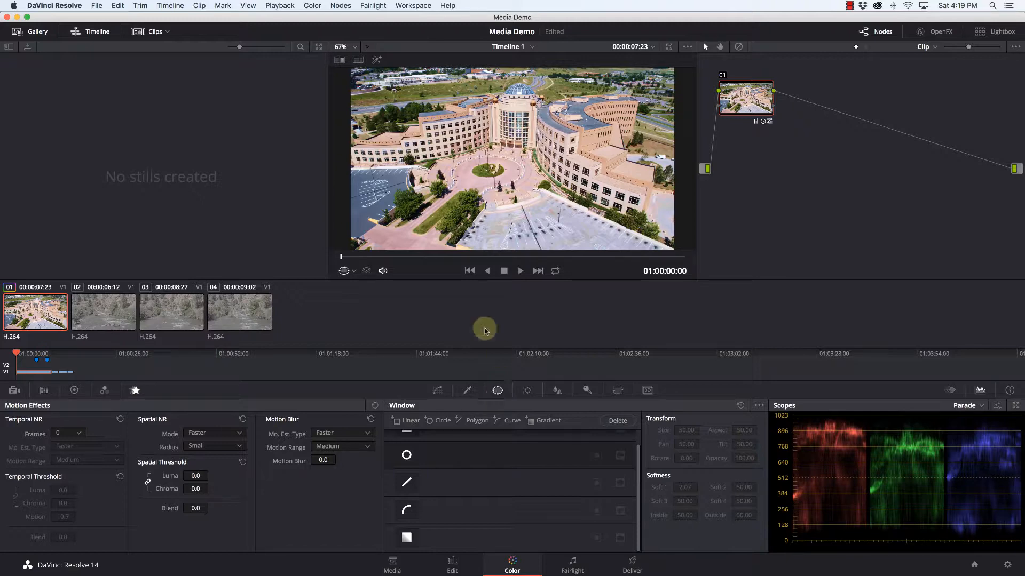
pyautogui.click(435, 420)
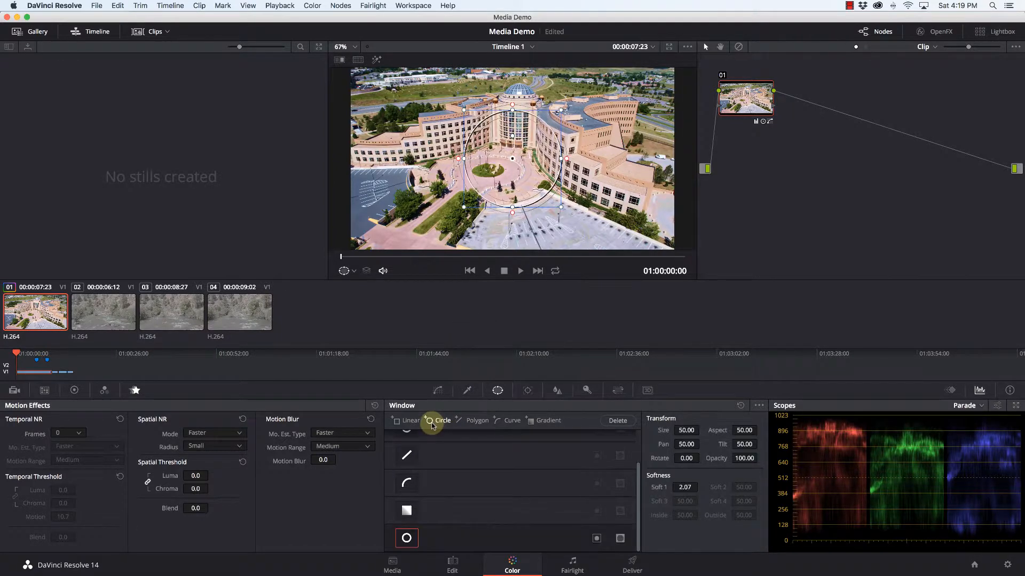
pyautogui.moveTo(511, 157); pyautogui.dragTo(487, 167)
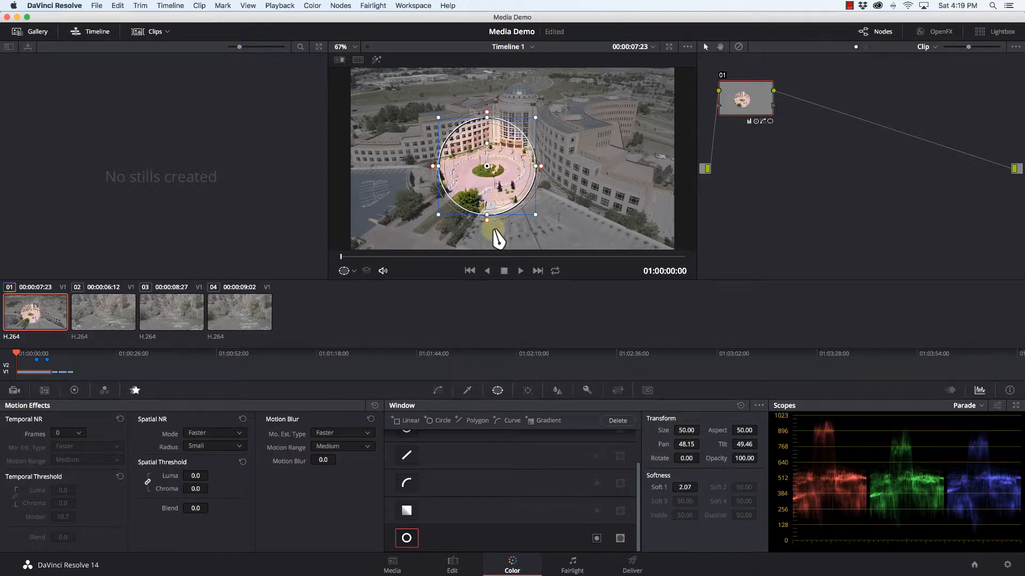
pyautogui.moveTo(692, 488); pyautogui.dragTo(783, 481)
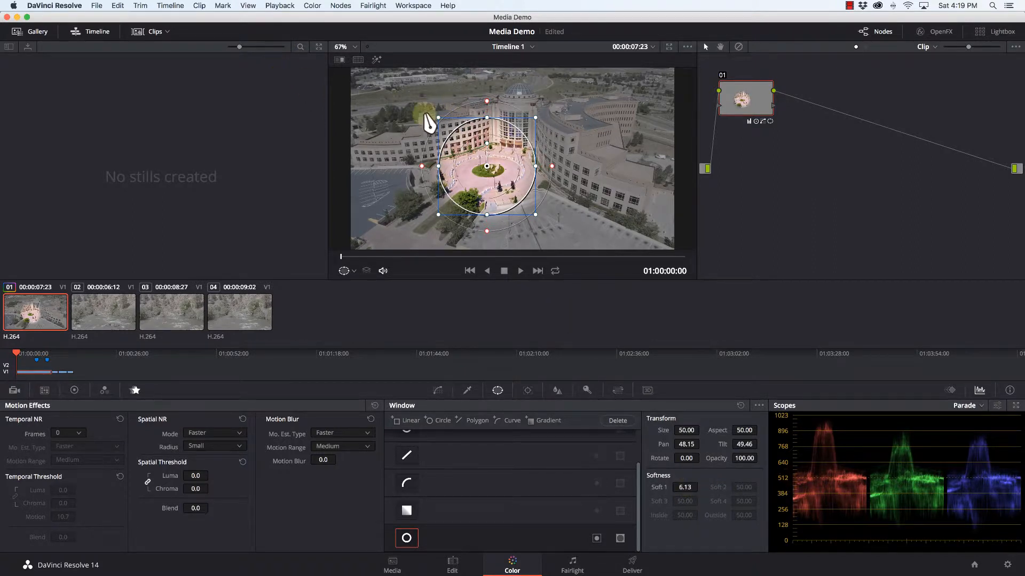
pyautogui.scroll(-2, 447, 133)
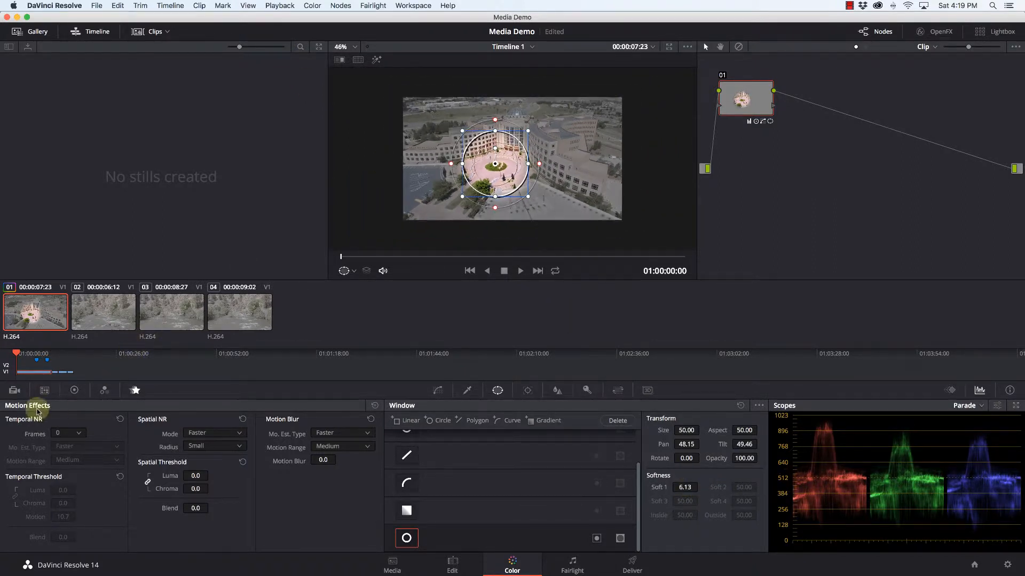
# Step: Undo the circular window on the first node, including its repositioning and softness
pyautogui.press('super+z')
pyautogui.press('super+z')
pyautogui.press('super+z')
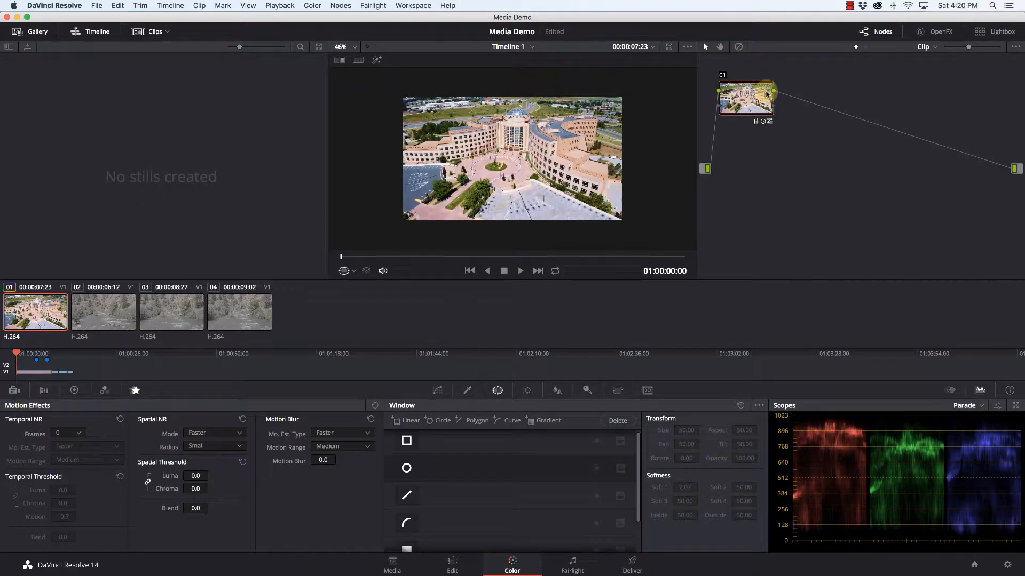
# Step: Add a serial node after the first one and give it a circular window over the central plaza with Soft 1 at 5.23
pyautogui.hotkey('alt', 's')
pyautogui.moveTo(815, 92); pyautogui.dragTo(810, 95)
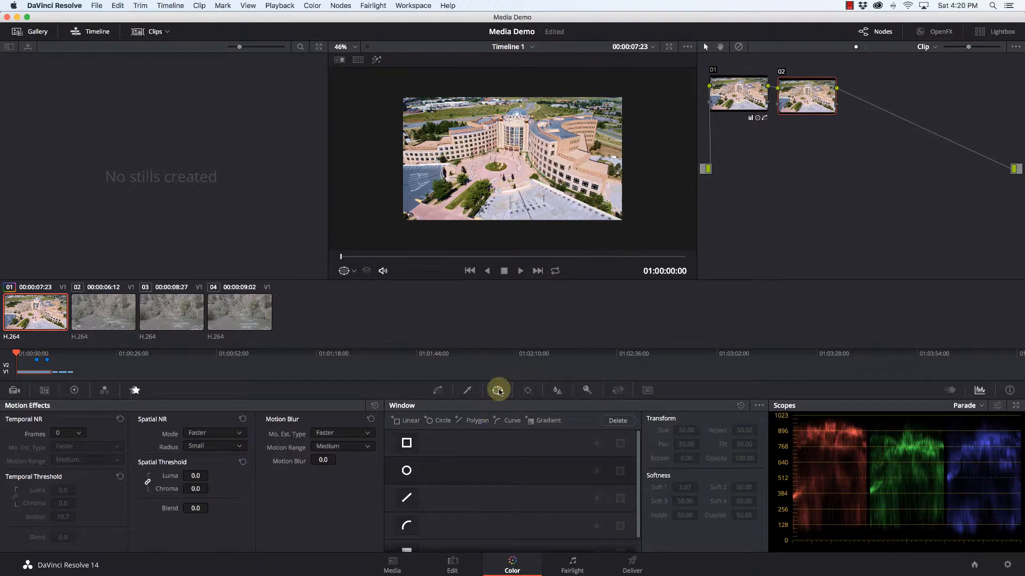
pyautogui.click(444, 422)
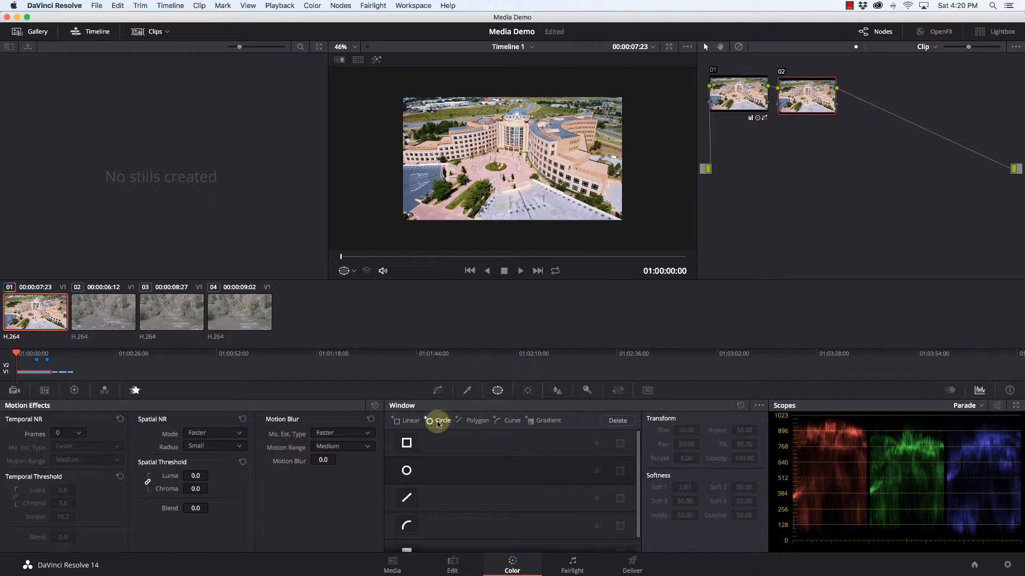
pyautogui.moveTo(512, 157); pyautogui.dragTo(495, 163)
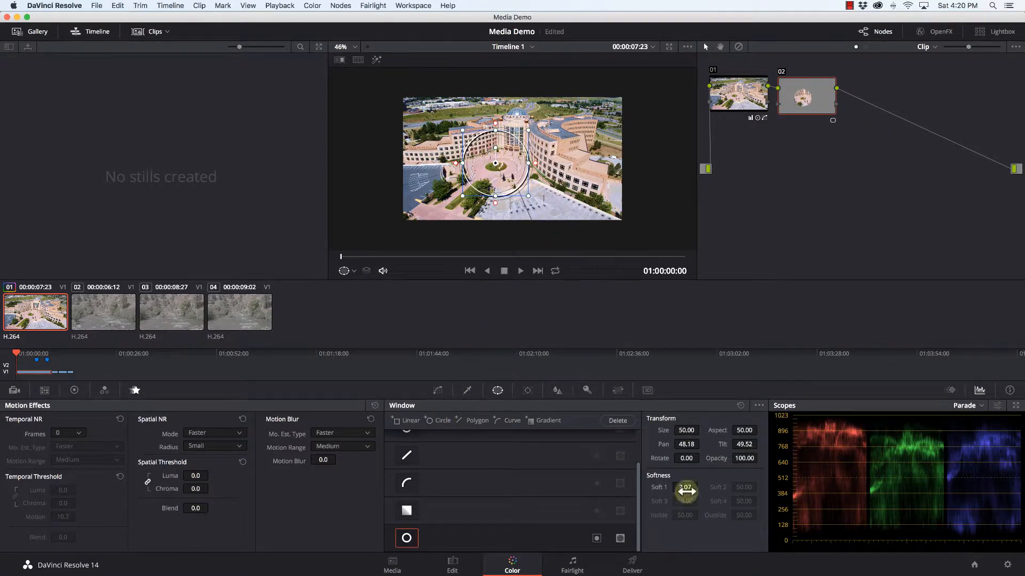
pyautogui.moveTo(684, 487); pyautogui.dragTo(773, 492)
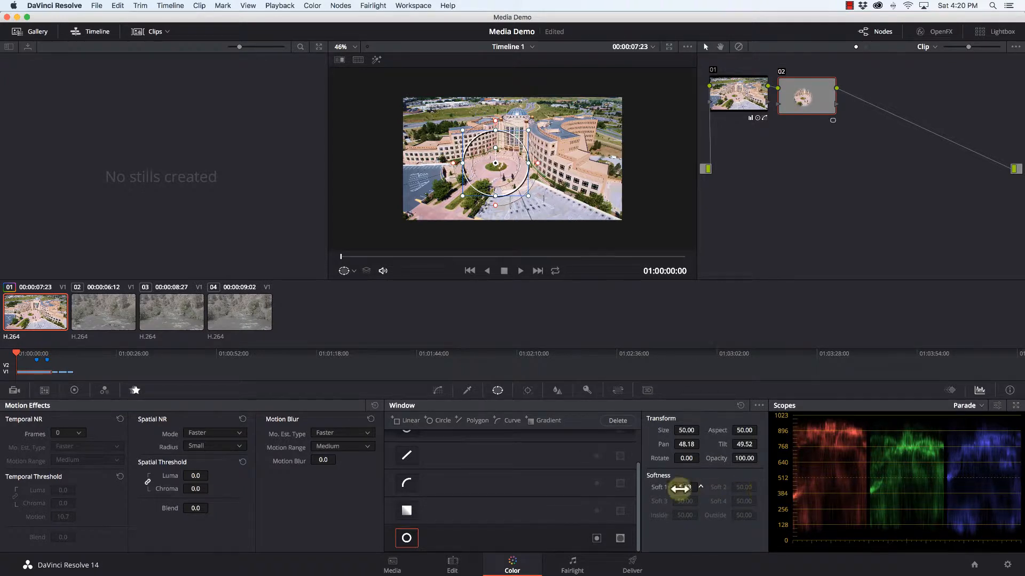
# Step: Darken the area around the plaza by lowering Offset to -12.00 and inverting the circular window, with its on-screen outline hidden
pyautogui.click(75, 390)
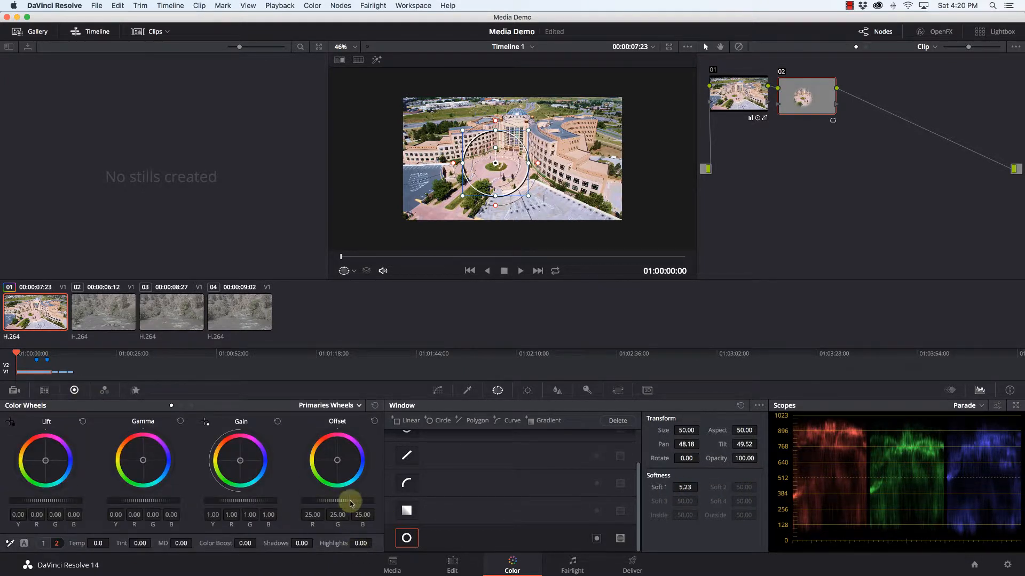
pyautogui.moveTo(359, 501); pyautogui.dragTo(8, 480)
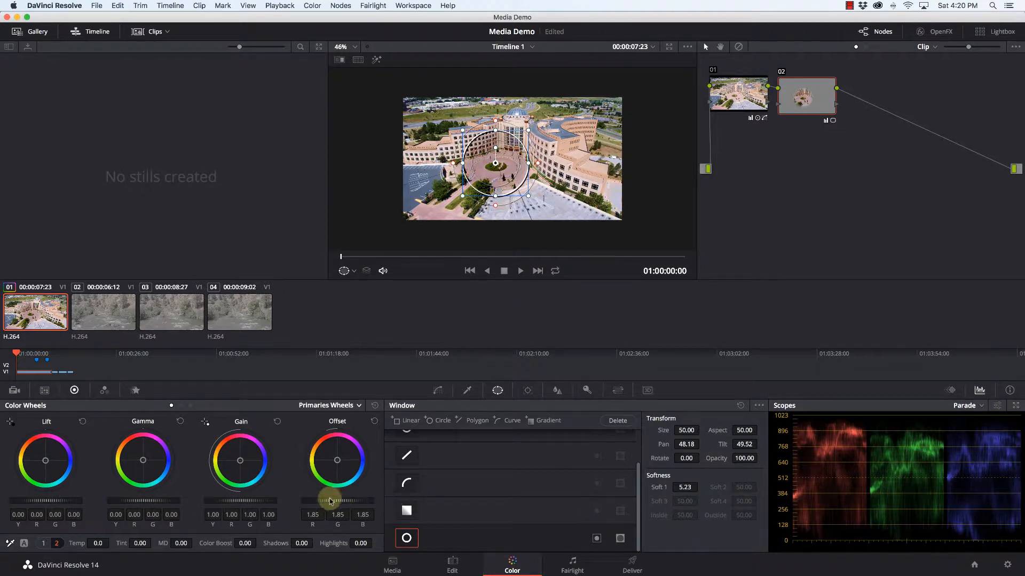
pyautogui.moveTo(347, 498); pyautogui.dragTo(126, 480)
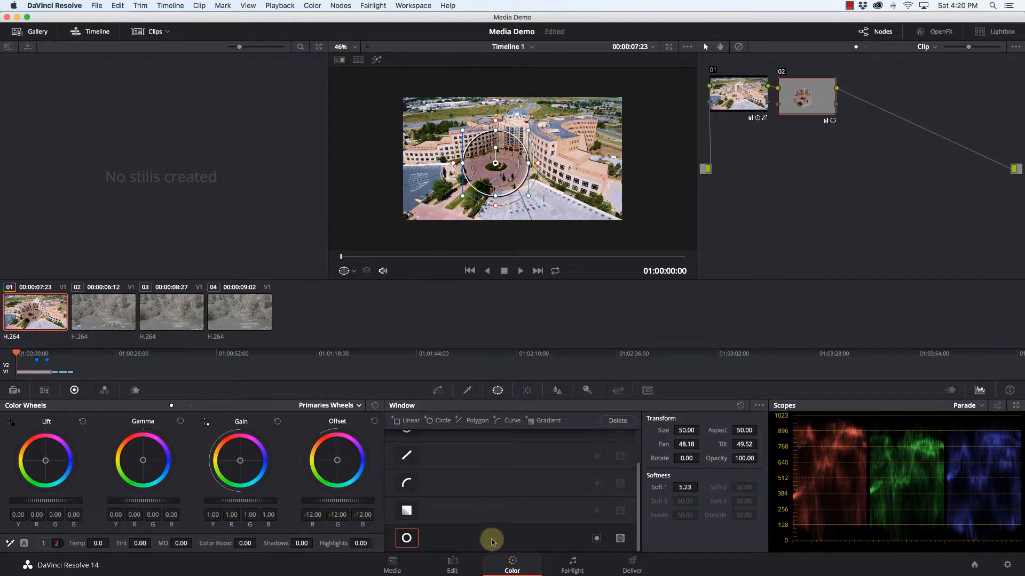
pyautogui.click(598, 543)
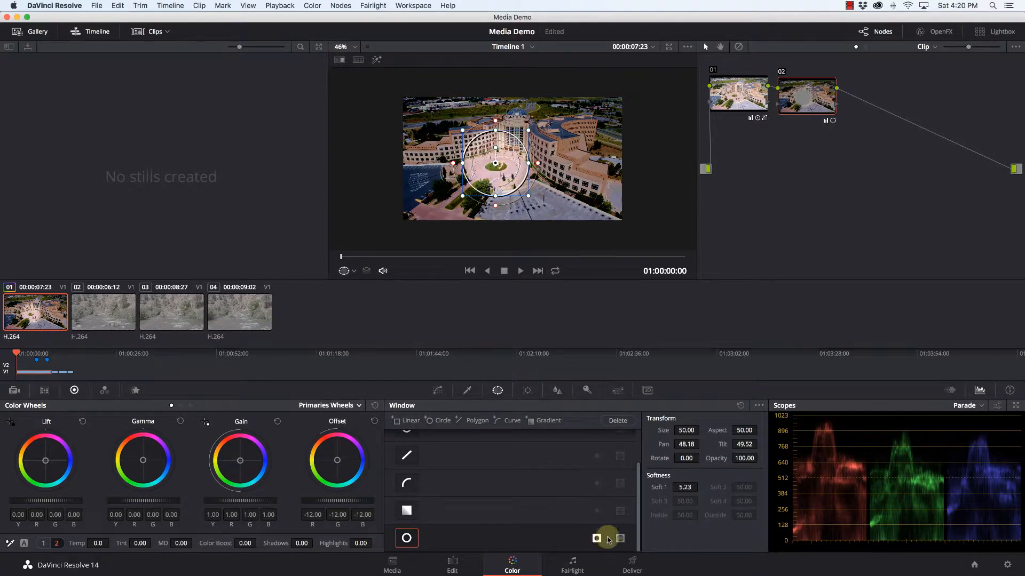
pyautogui.click(355, 276)
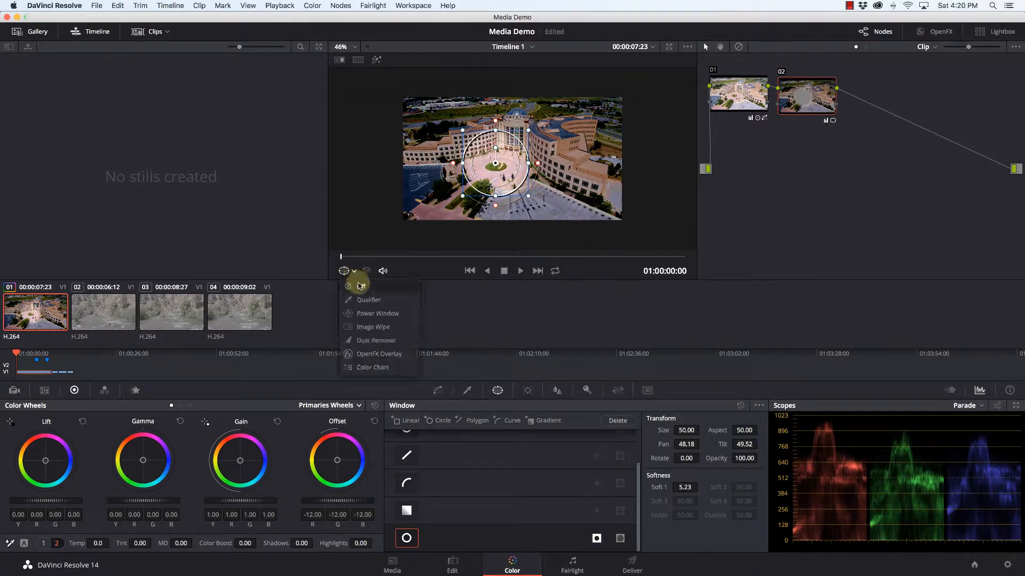
pyautogui.click(356, 297)
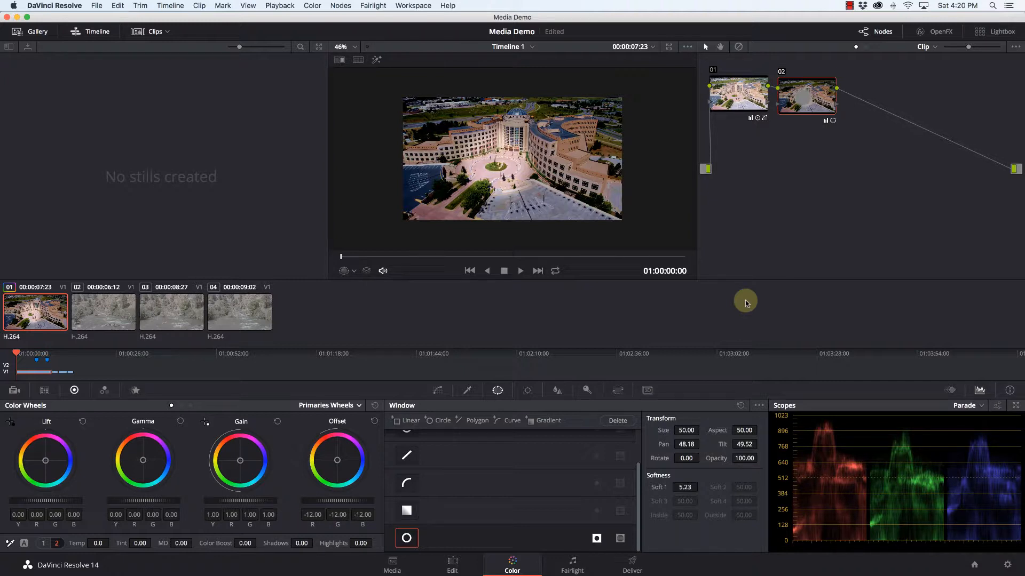
# Step: Track the circular window forward through the clip, and play the result from the start with the outline hidden
pyautogui.click(528, 393)
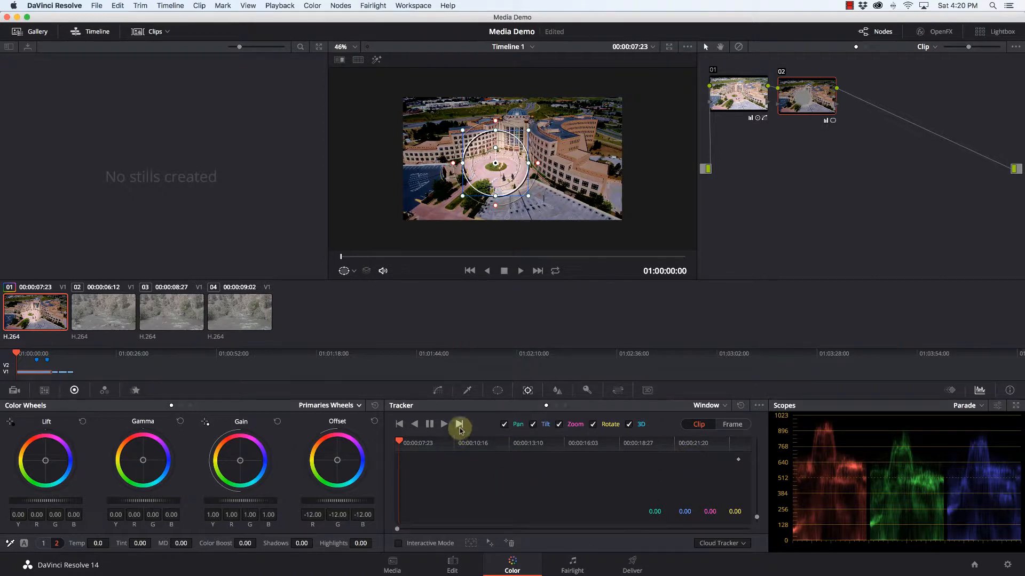
pyautogui.click(449, 425)
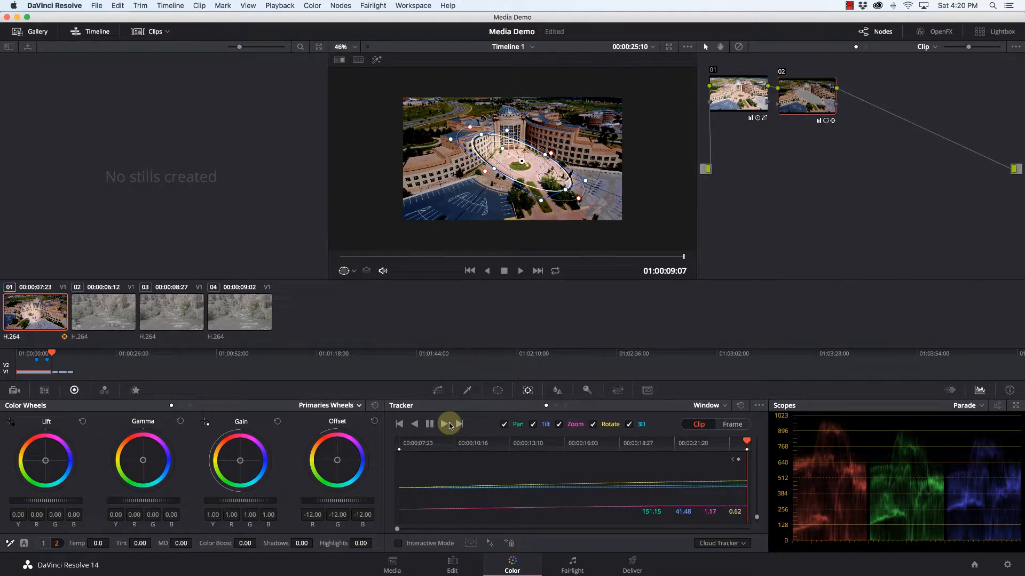
pyautogui.click(352, 270)
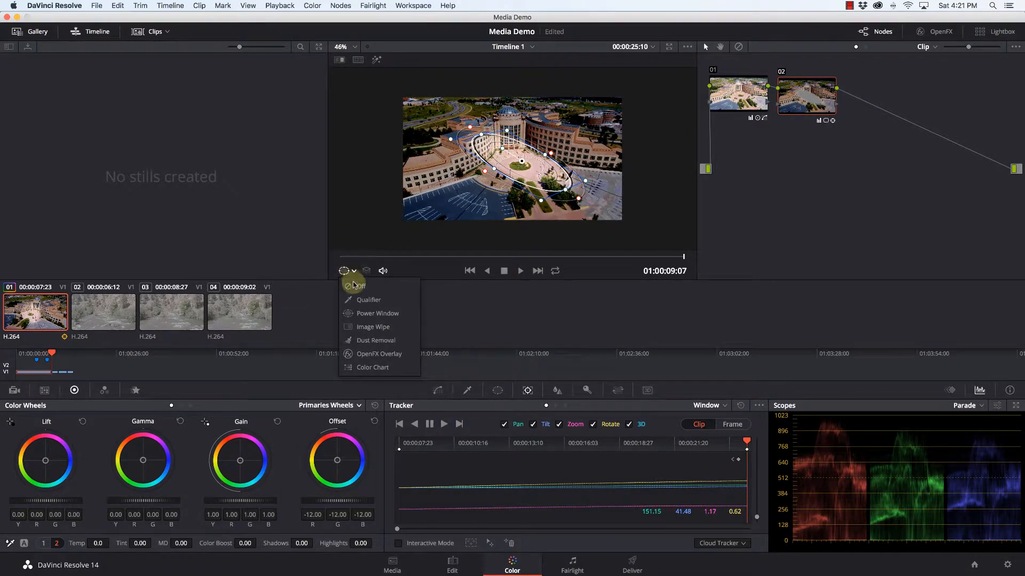
pyautogui.click(355, 286)
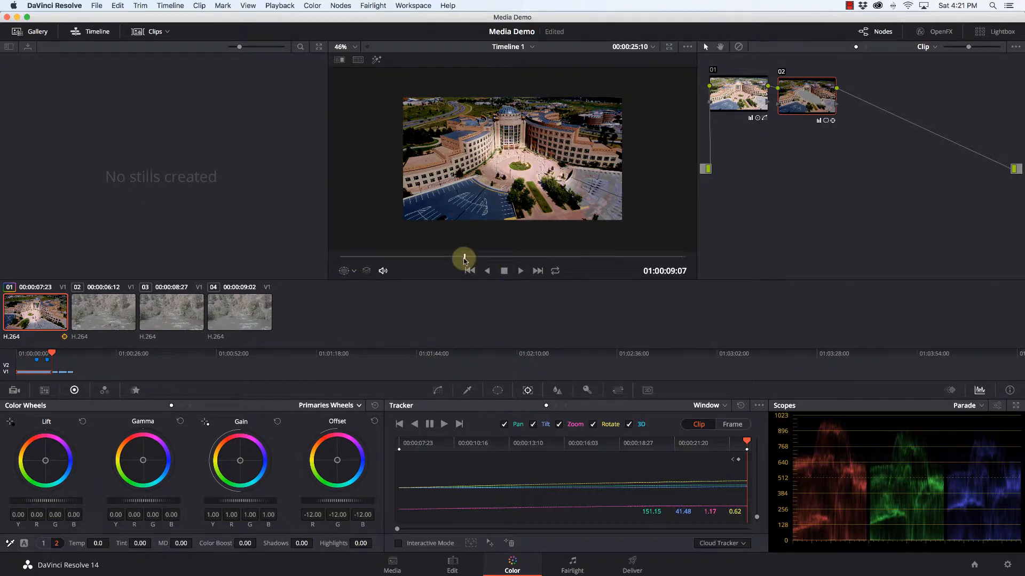
pyautogui.moveTo(464, 260); pyautogui.dragTo(332, 260)
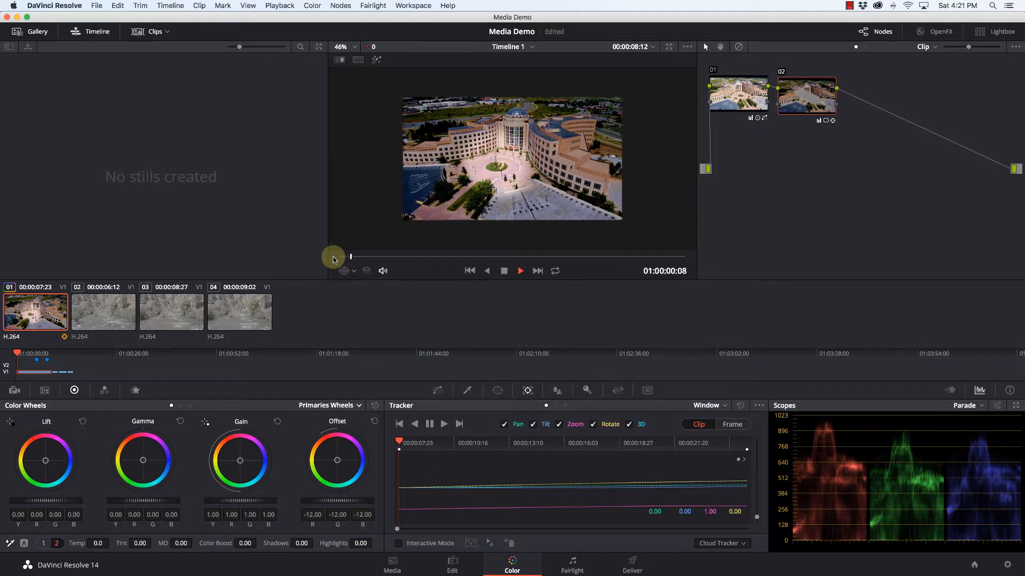
pyautogui.press('space')
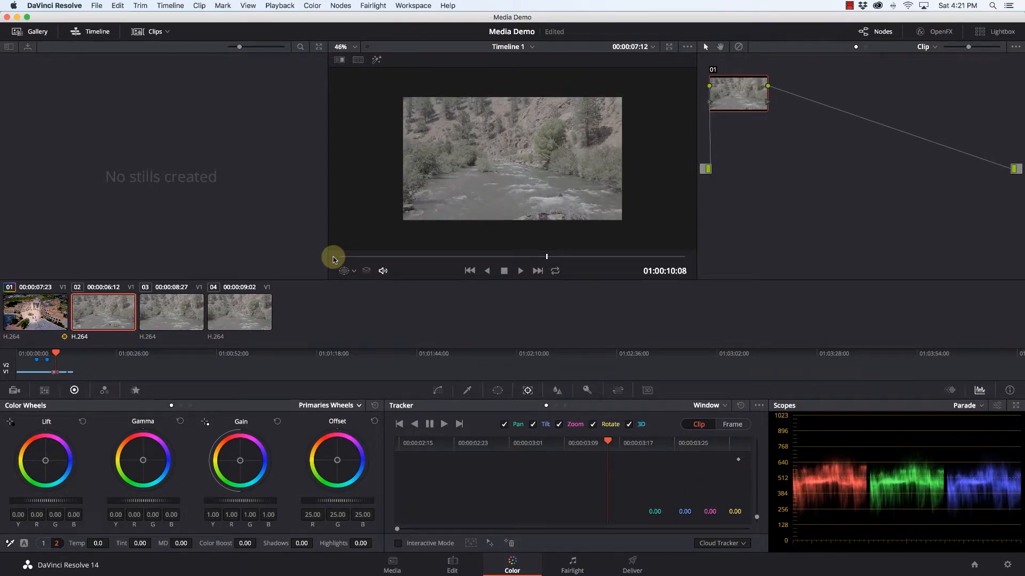
# Step: Return to the first clip and reset the grade of node 02
pyautogui.click(497, 391)
pyautogui.click(529, 390)
pyautogui.click(37, 327)
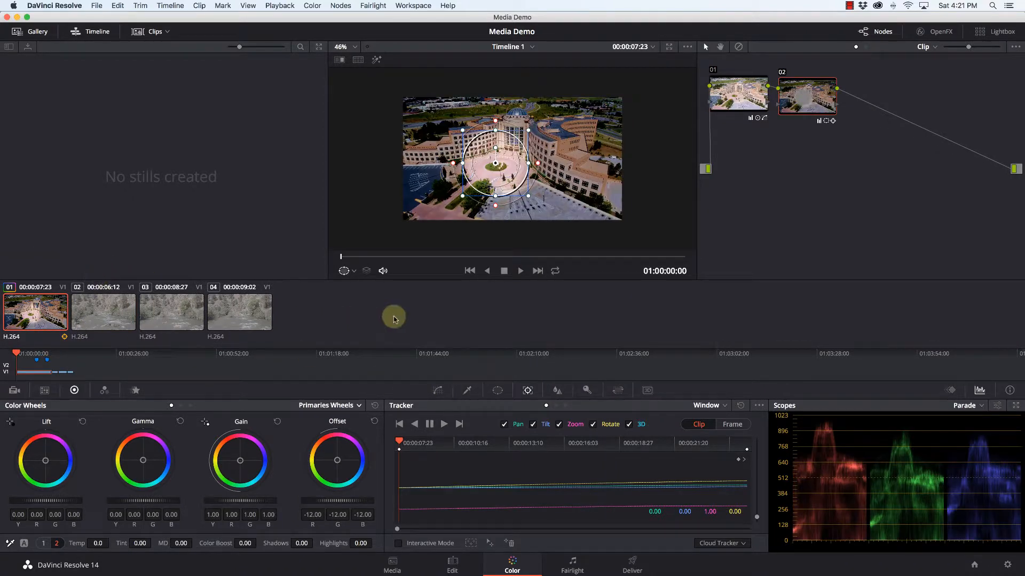
pyautogui.click(349, 271)
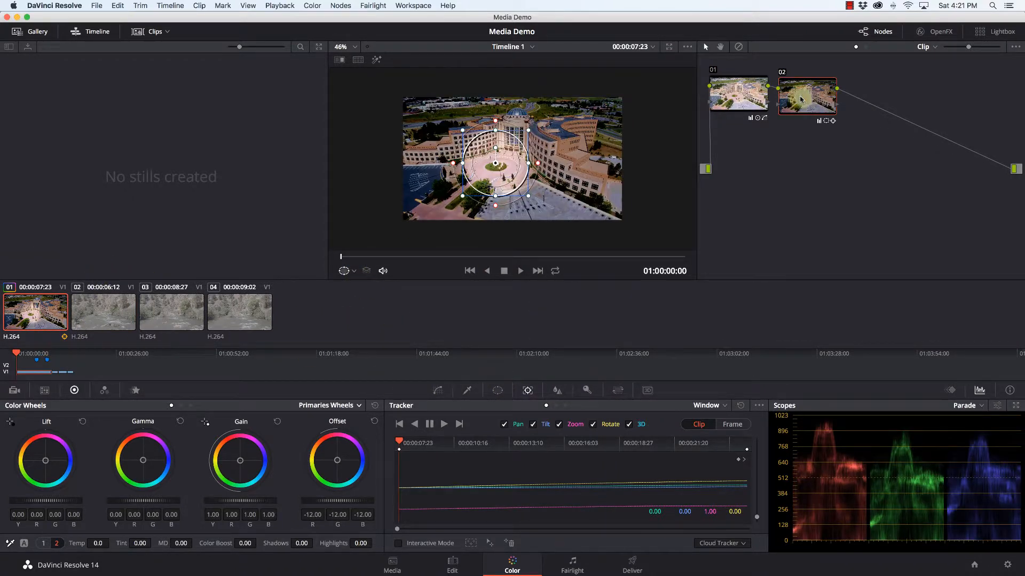
pyautogui.rightClick(817, 99)
pyautogui.click(833, 102)
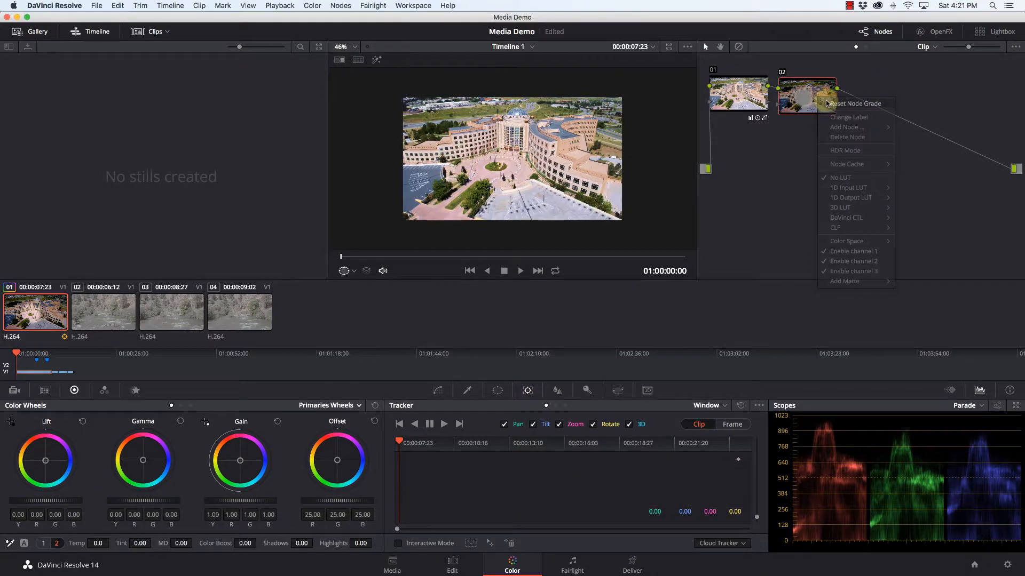
# Step: View the Blur palette's modes, the Key and Sizing settings, and the OpenFX library
pyautogui.click(558, 392)
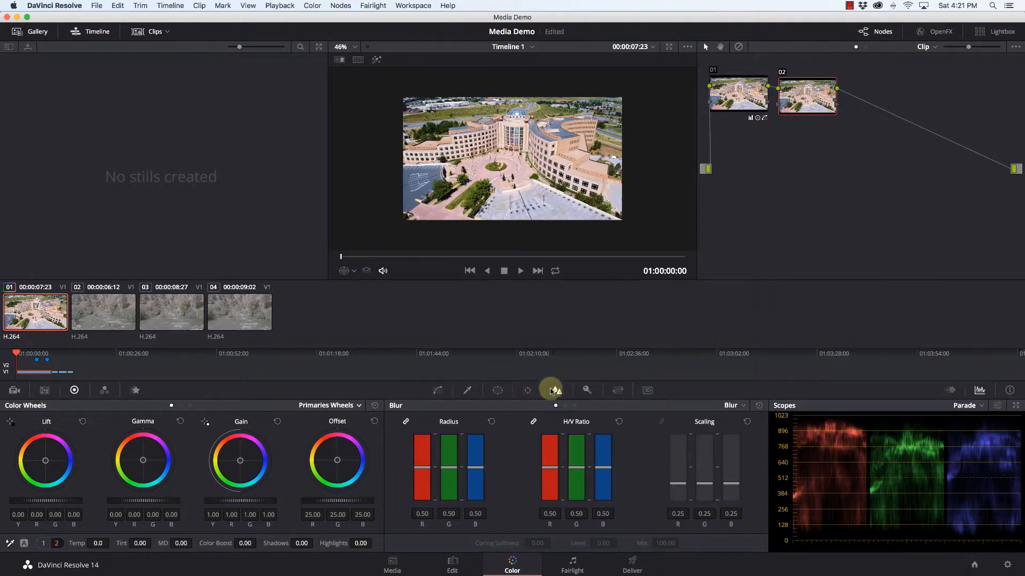
pyautogui.click(743, 407)
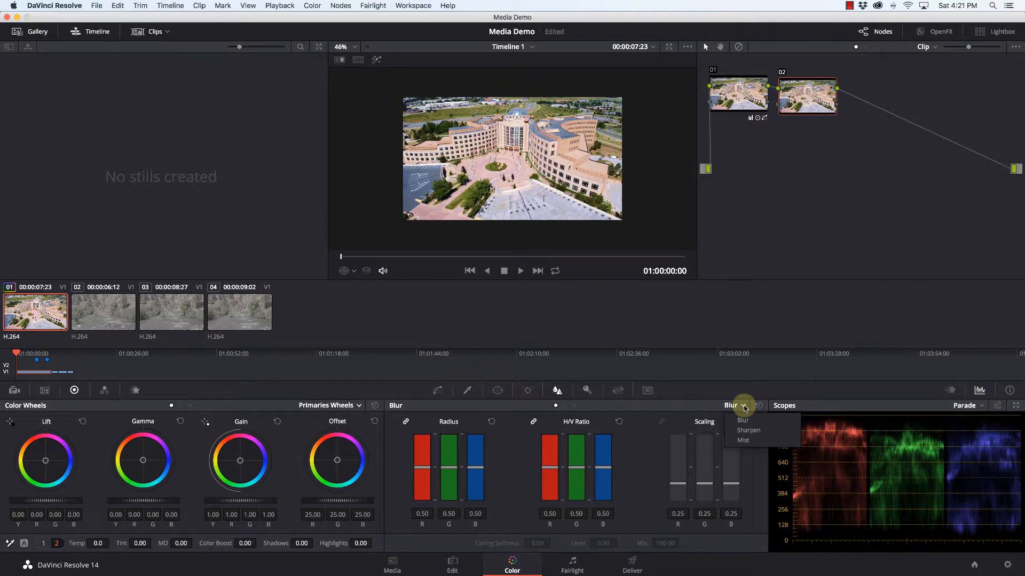
pyautogui.click(587, 391)
pyautogui.click(588, 392)
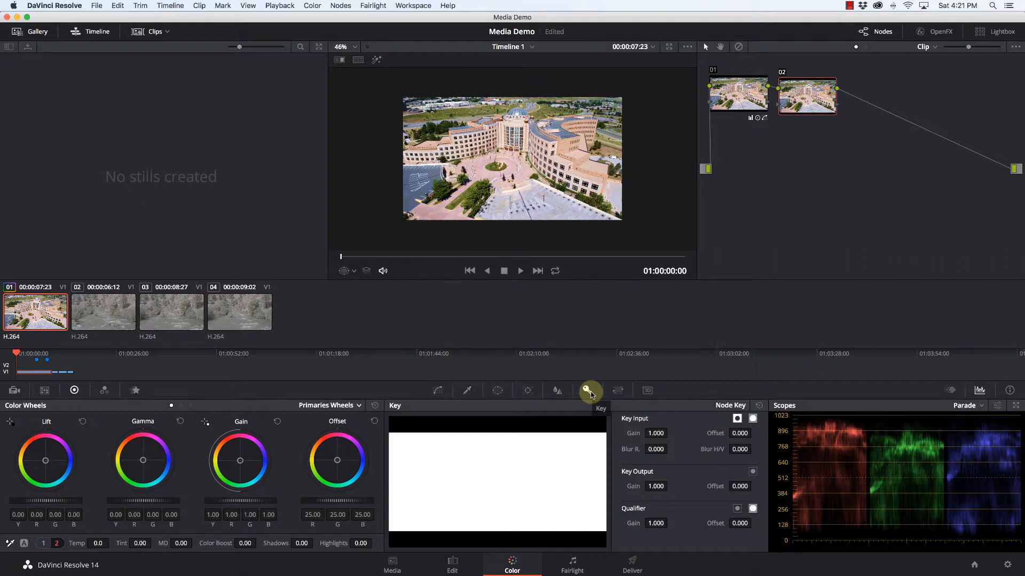
pyautogui.click(617, 391)
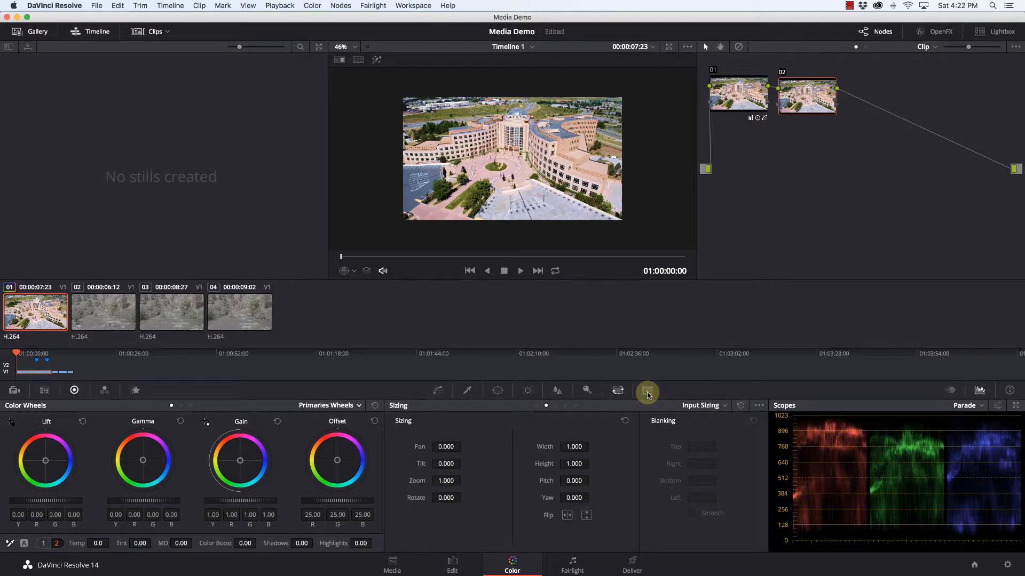
pyautogui.click(939, 36)
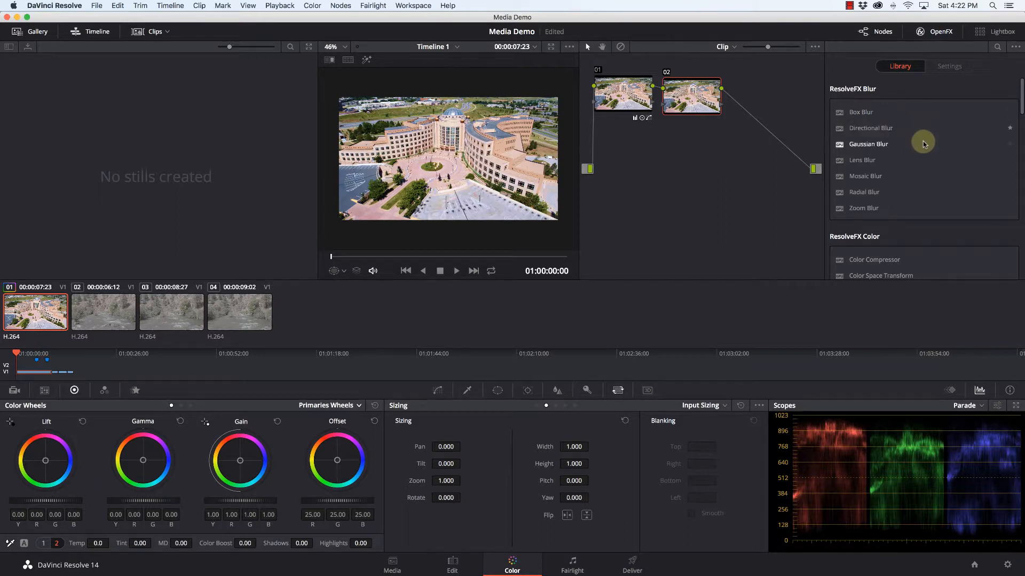
# Step: Examine the ResolveFX effects in the OpenFX library, from the Blur and Color categories through to Transform and Warp
pyautogui.scroll(-1, 920, 142)
pyautogui.scroll(-2, 923, 143)
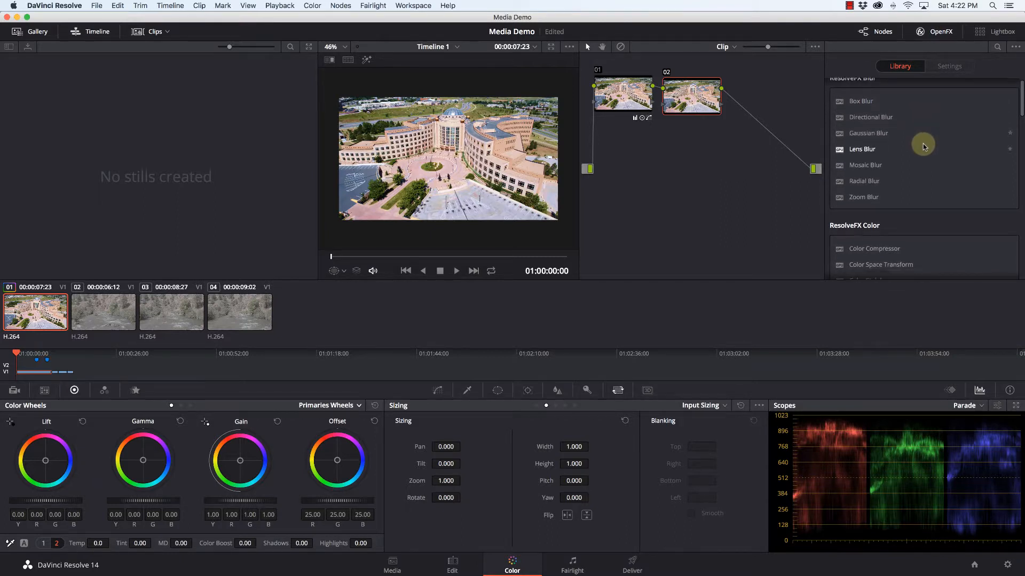
pyautogui.scroll(3, 923, 143)
pyautogui.scroll(-6, 923, 143)
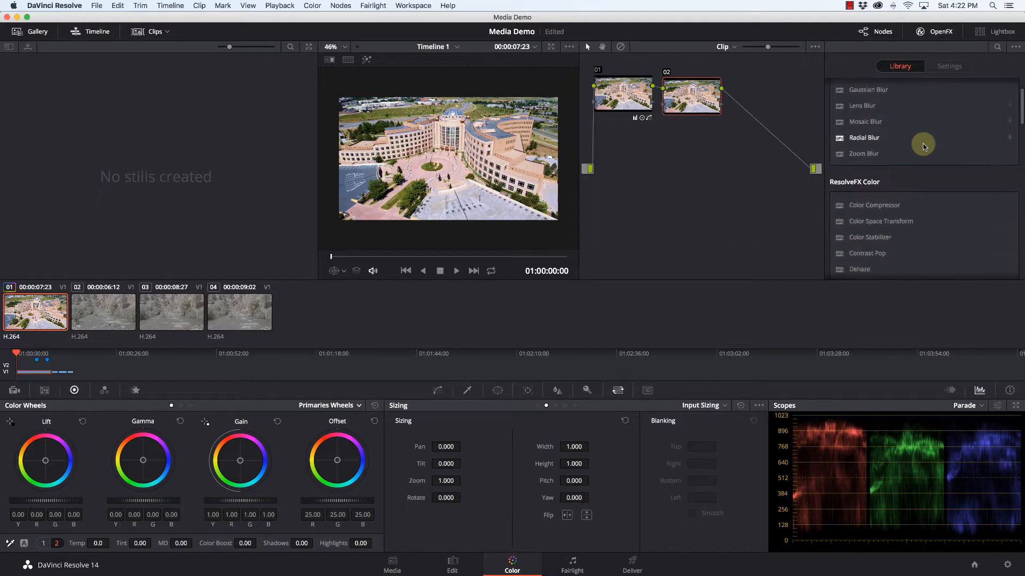
pyautogui.scroll(-6, 924, 143)
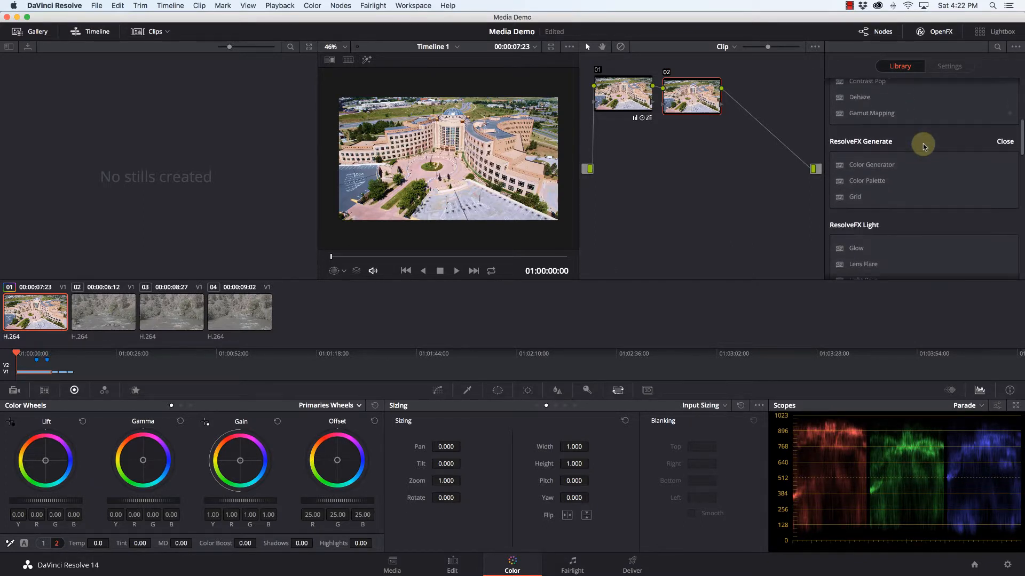
pyautogui.scroll(-1, 923, 144)
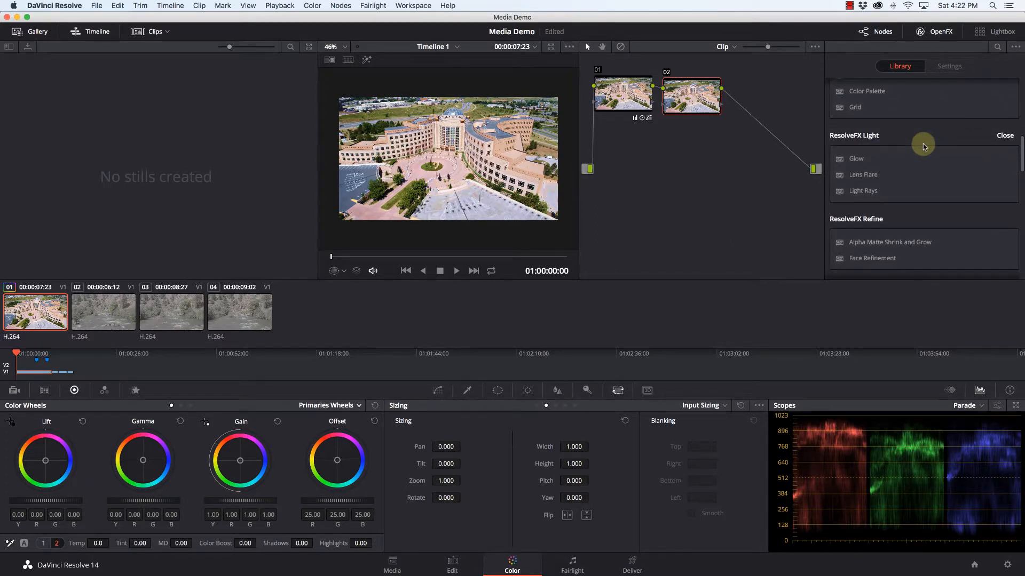
pyautogui.scroll(-3, 923, 152)
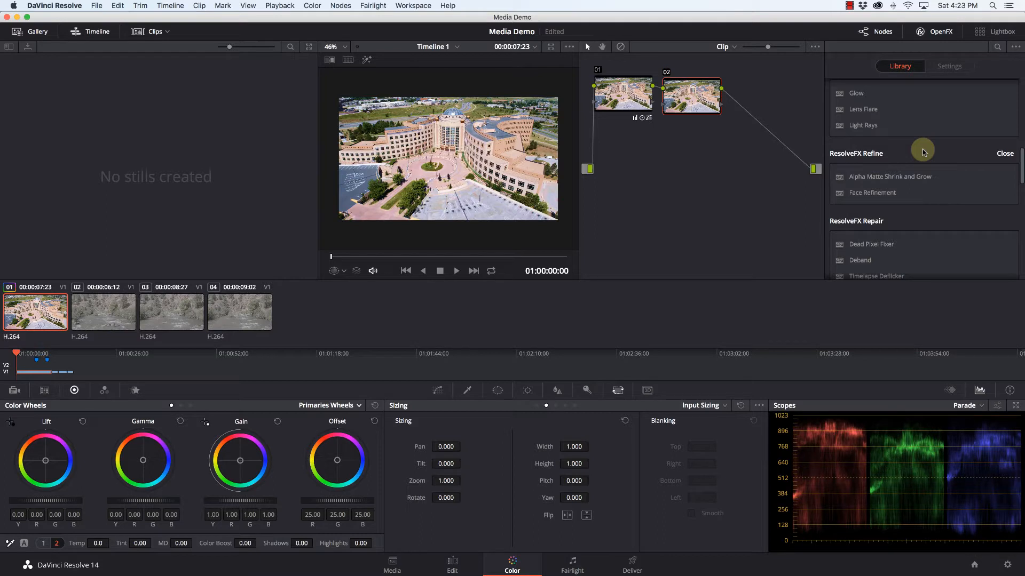
pyautogui.scroll(-8, 924, 152)
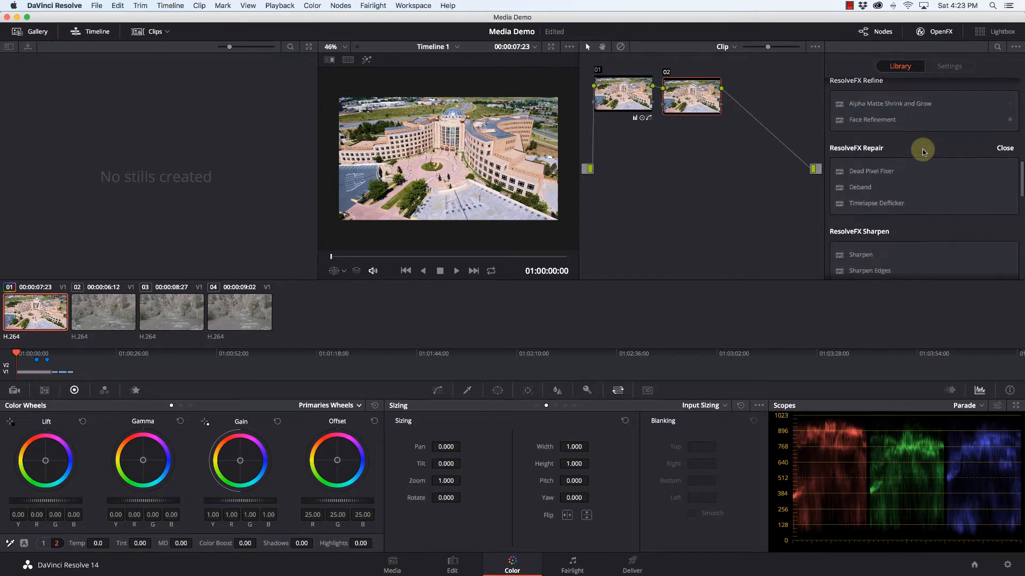
pyautogui.scroll(-5, 922, 151)
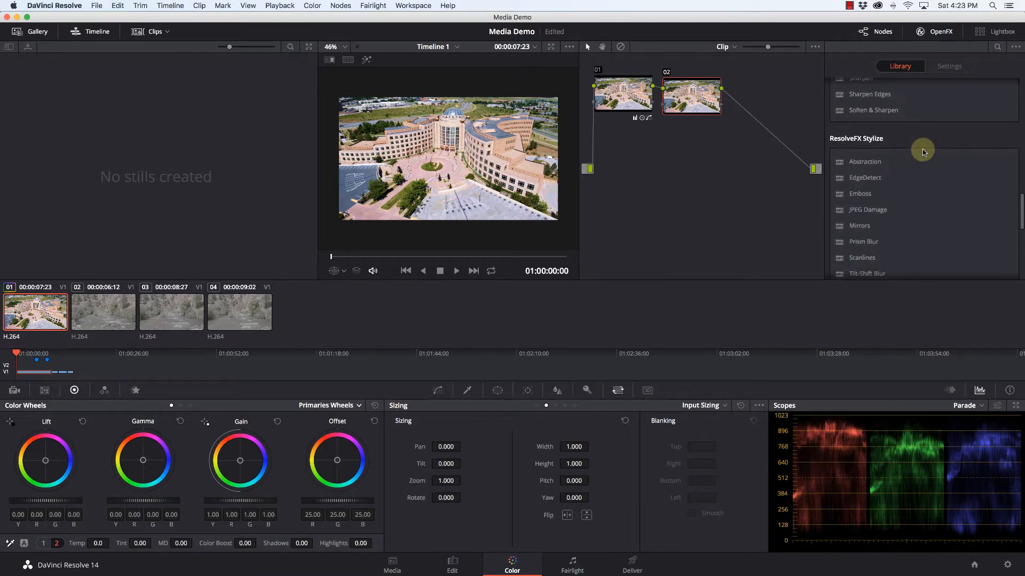
pyautogui.scroll(-6, 923, 151)
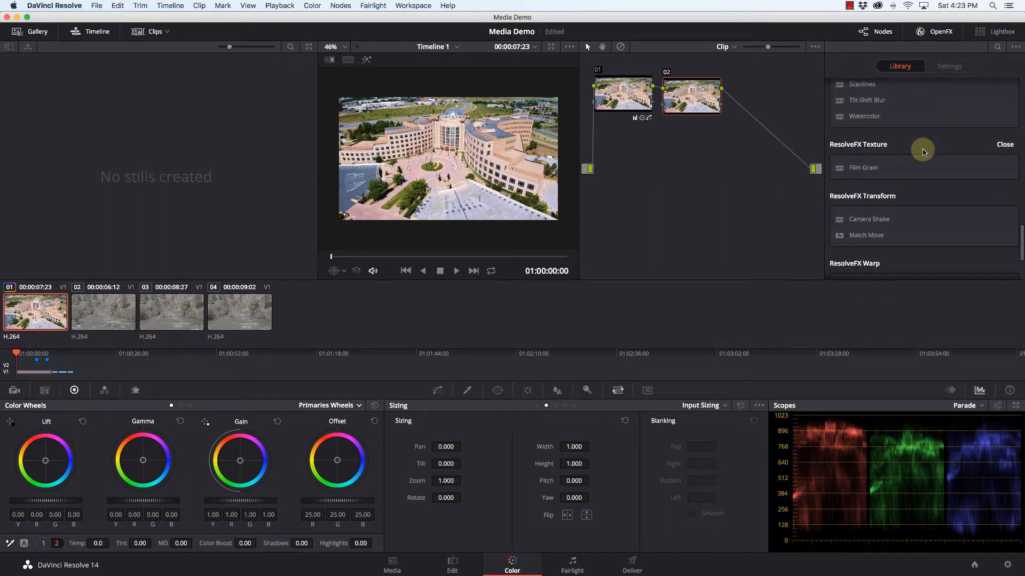
pyautogui.scroll(-4, 922, 149)
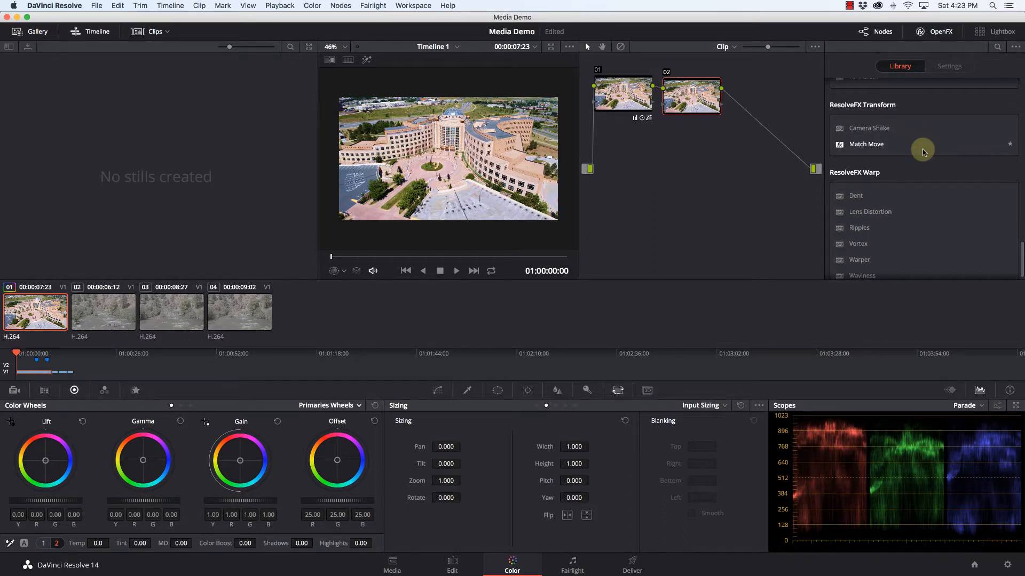
pyautogui.scroll(-1, 922, 149)
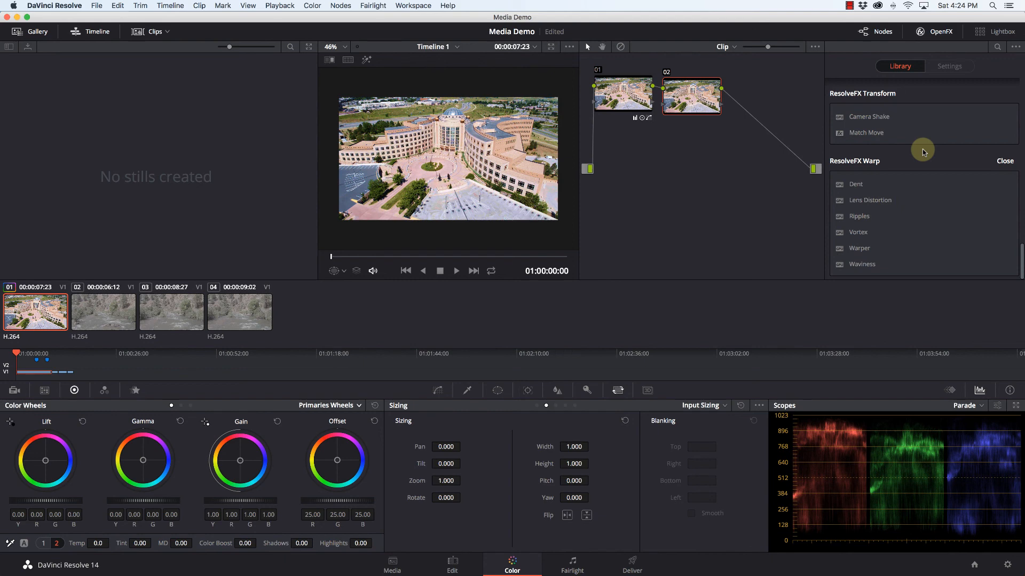
pyautogui.click(849, 5)
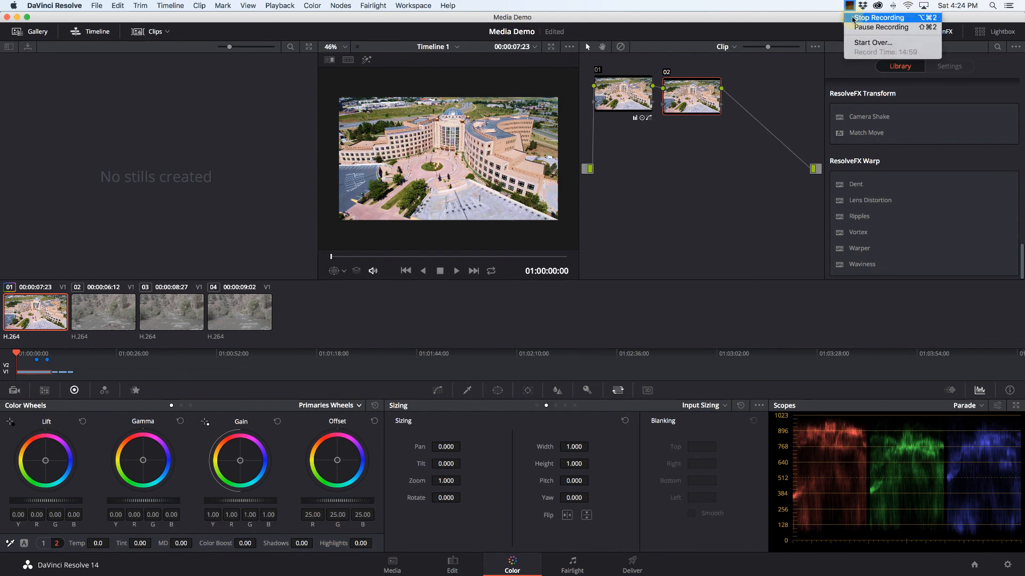